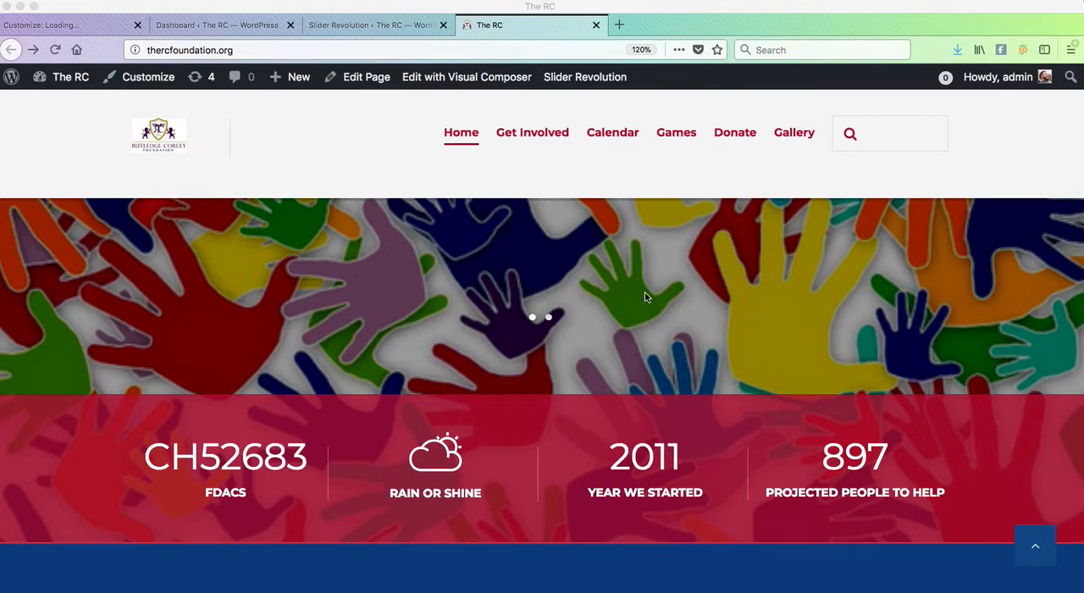
- Load the WordPress admin dashboard at thercfoundation.org/wp-admin
{"action": "scroll", "coordinate": [639, 294], "scroll_direction": "up", "scroll_amount": 5}
{"action": "left_click", "coordinate": [225, 32]}
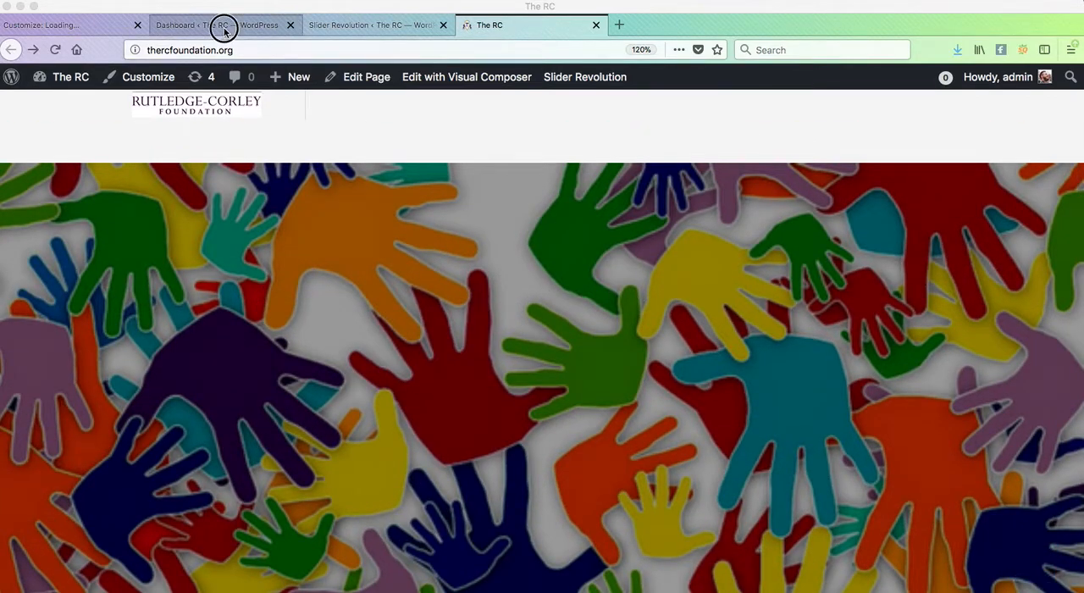
{"action": "left_click_drag", "start_coordinate": [281, 50], "coordinate": [163, 50]}
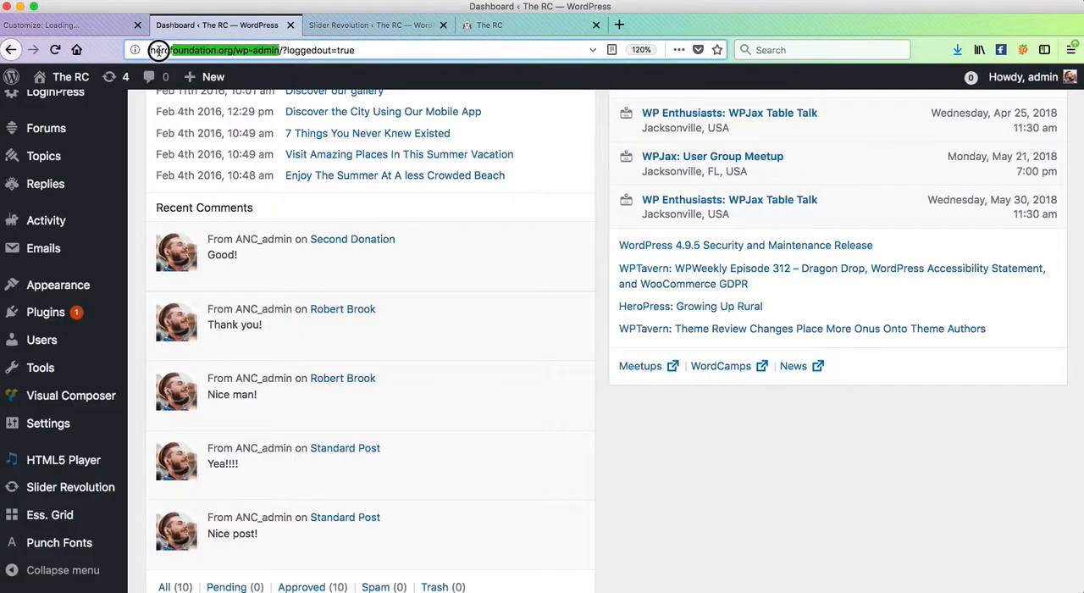
{"action": "left_click", "coordinate": [318, 51]}
{"action": "key", "text": "Return"}
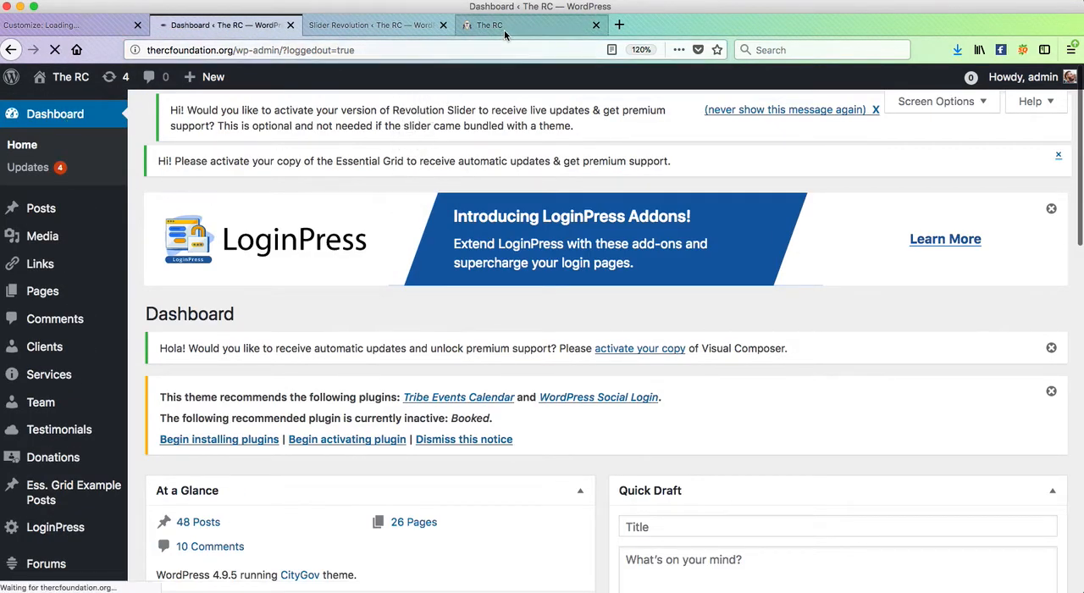
- Open the site's home page for editing and bring up its Visual Composer layout
{"action": "left_click", "coordinate": [504, 28]}
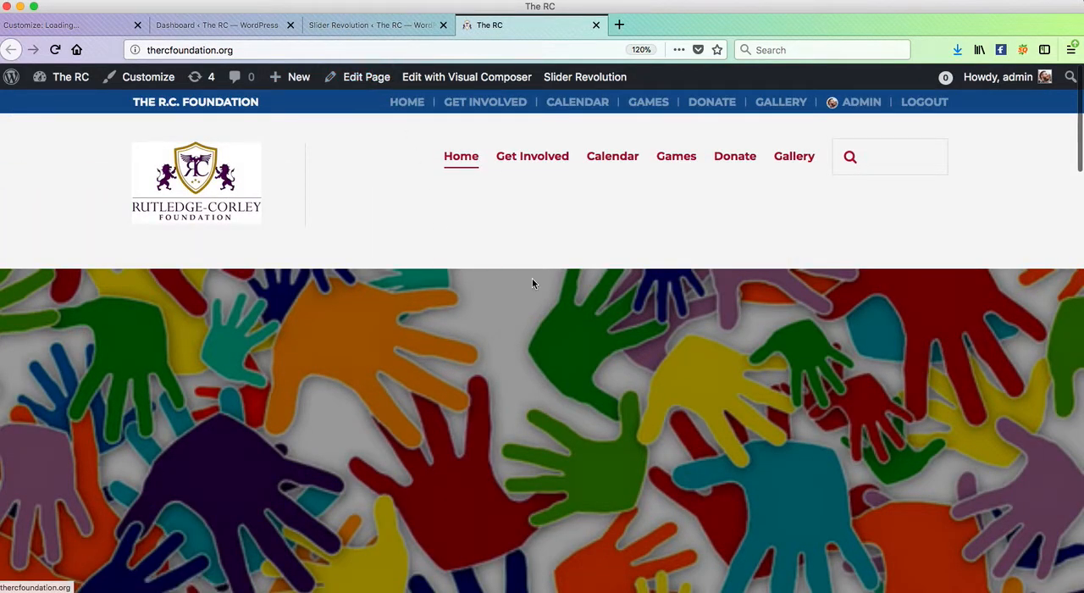
{"action": "scroll", "coordinate": [532, 288], "scroll_direction": "down", "scroll_amount": 20}
{"action": "scroll", "coordinate": [532, 292], "scroll_direction": "up", "scroll_amount": 20}
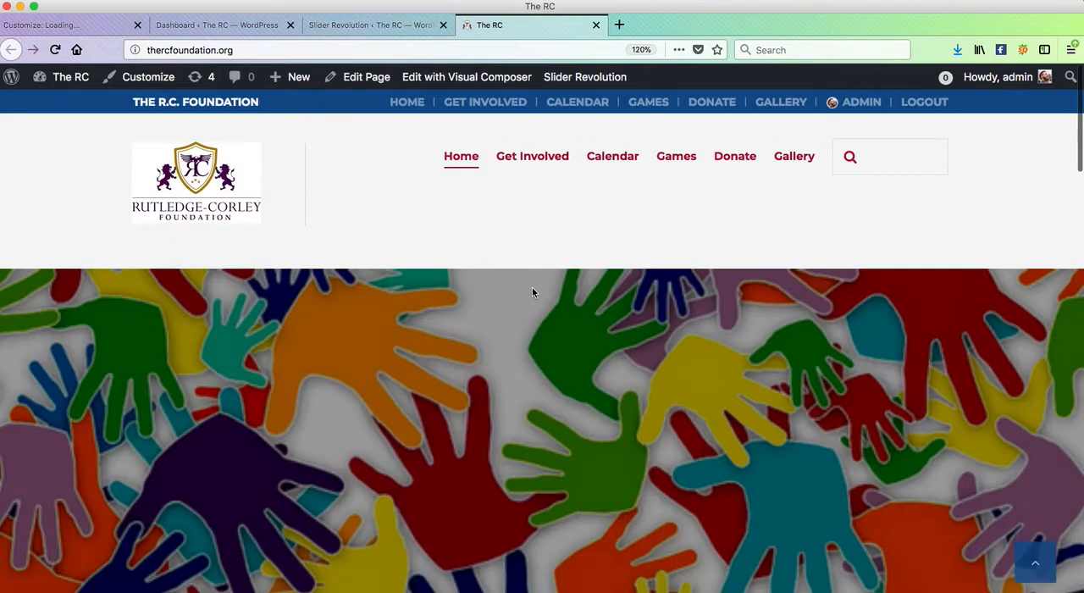
{"action": "left_click", "coordinate": [367, 79], "text": "super"}
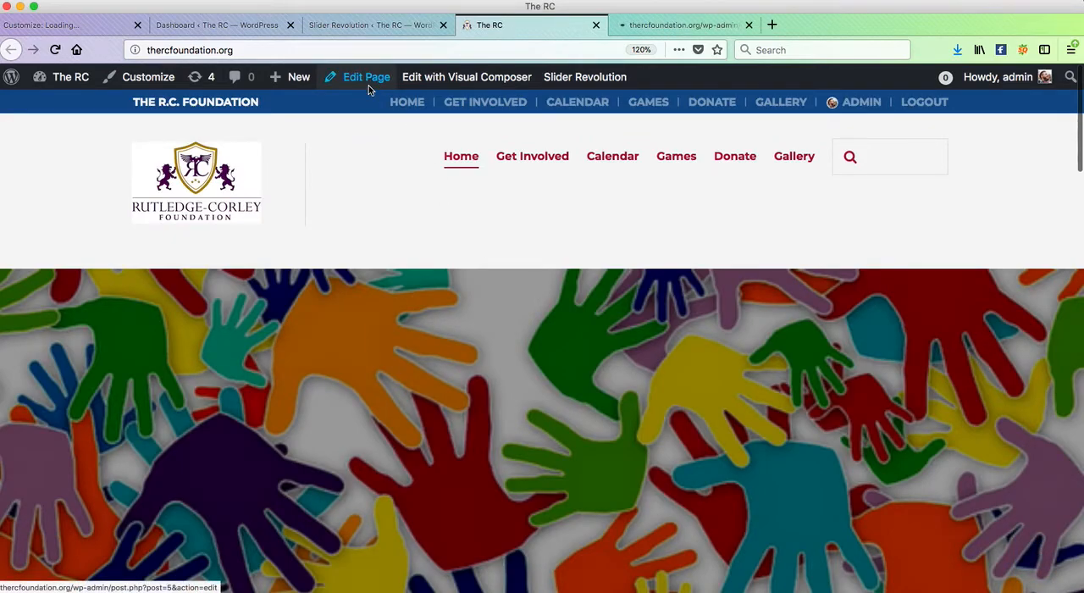
{"action": "left_click", "coordinate": [703, 32]}
{"action": "scroll", "coordinate": [361, 232], "scroll_direction": "down", "scroll_amount": 5}
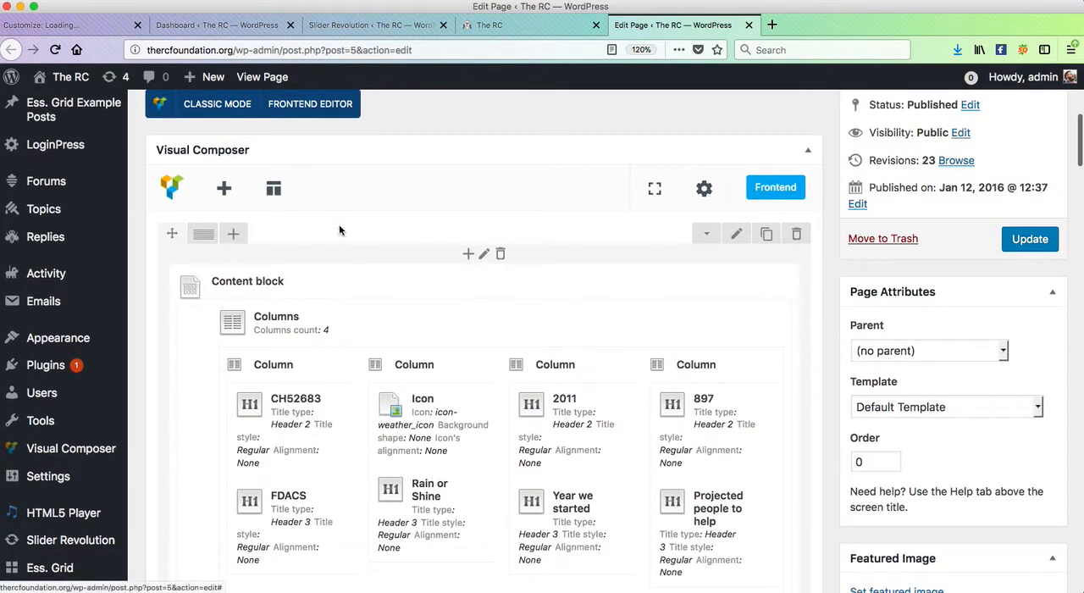
{"action": "scroll", "coordinate": [339, 227], "scroll_direction": "down", "scroll_amount": 2}
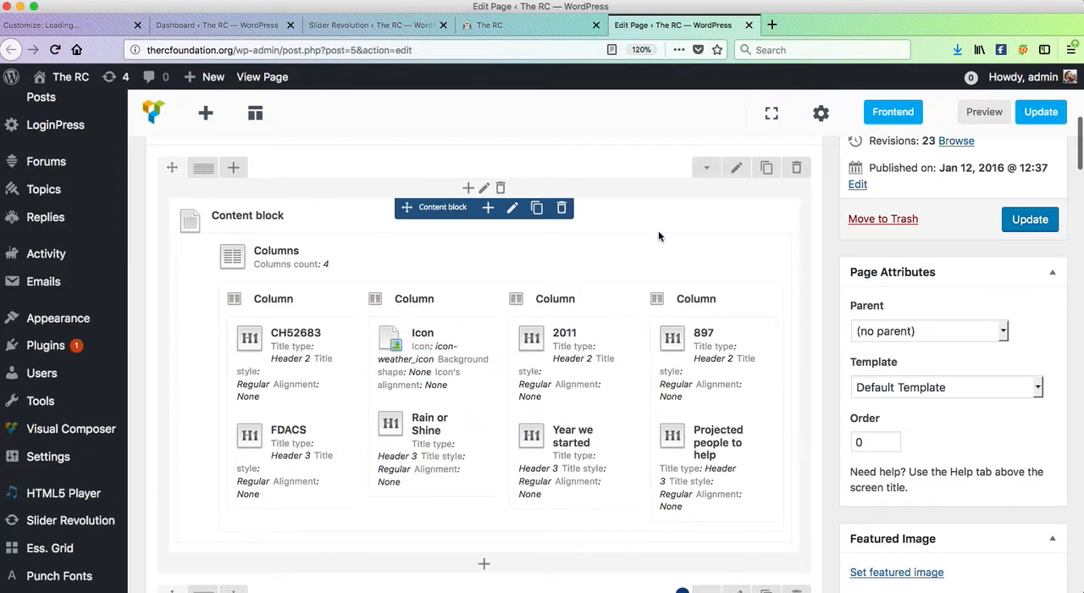
- Compare the four-column statistics section on the live home page with its content block in the editor
{"action": "left_click", "coordinate": [499, 26]}
{"action": "scroll", "coordinate": [459, 302], "scroll_direction": "down", "scroll_amount": 5}
{"action": "scroll", "coordinate": [463, 308], "scroll_direction": "down", "scroll_amount": 1}
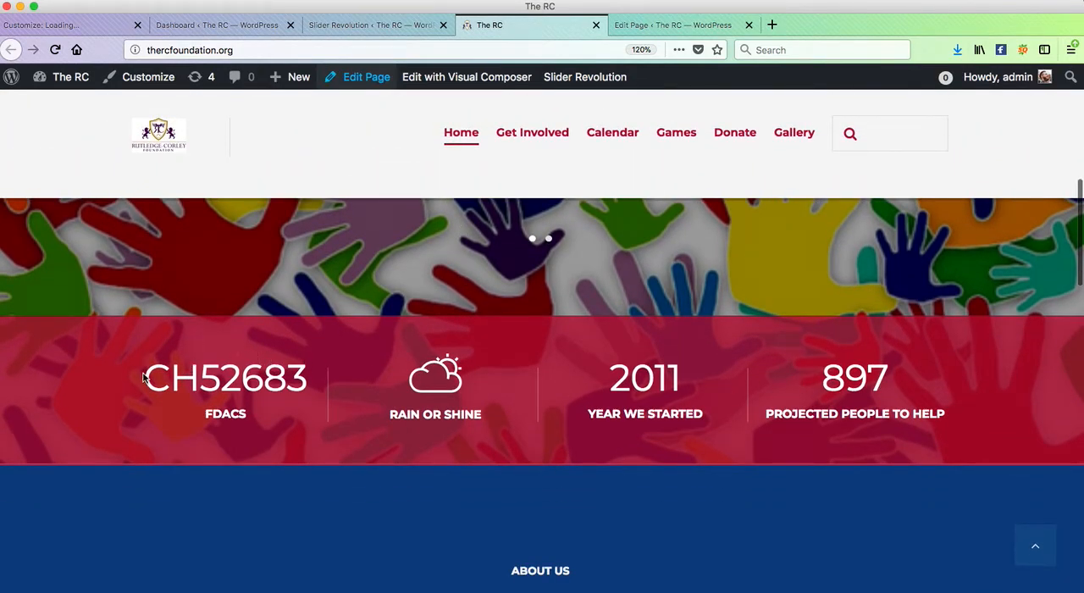
{"action": "left_click_drag", "start_coordinate": [147, 380], "coordinate": [967, 379]}
{"action": "left_click", "coordinate": [968, 379]}
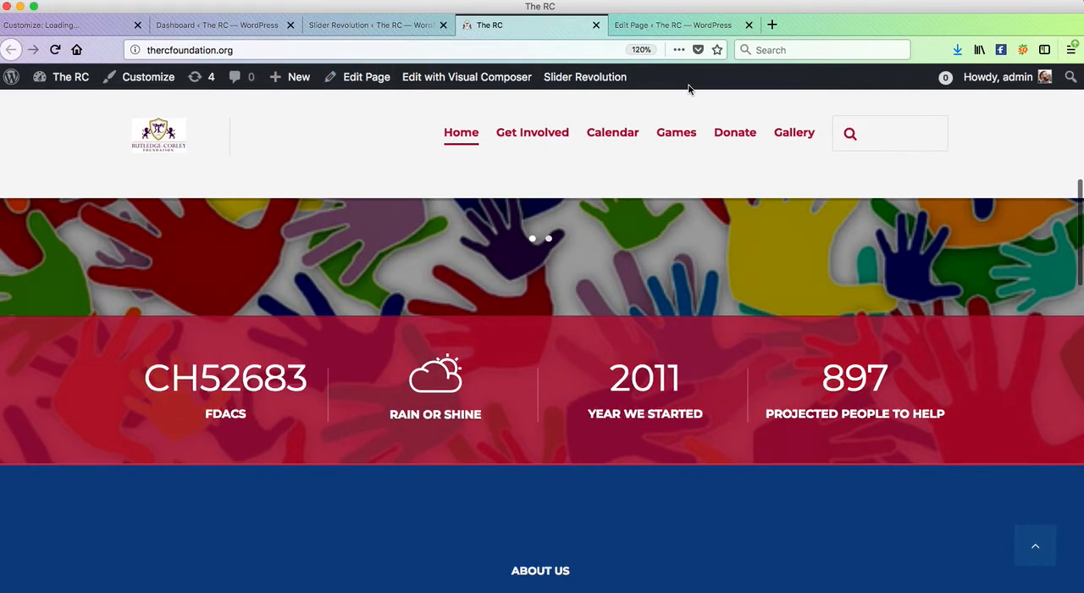
{"action": "left_click", "coordinate": [659, 30]}
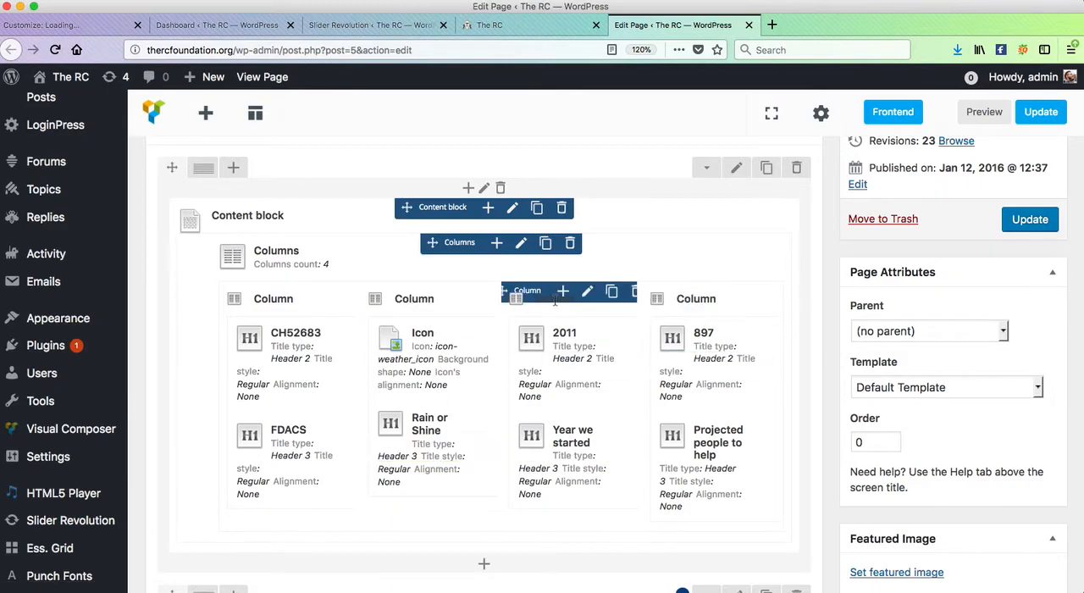
{"action": "scroll", "coordinate": [555, 307], "scroll_direction": "down", "scroll_amount": 6}
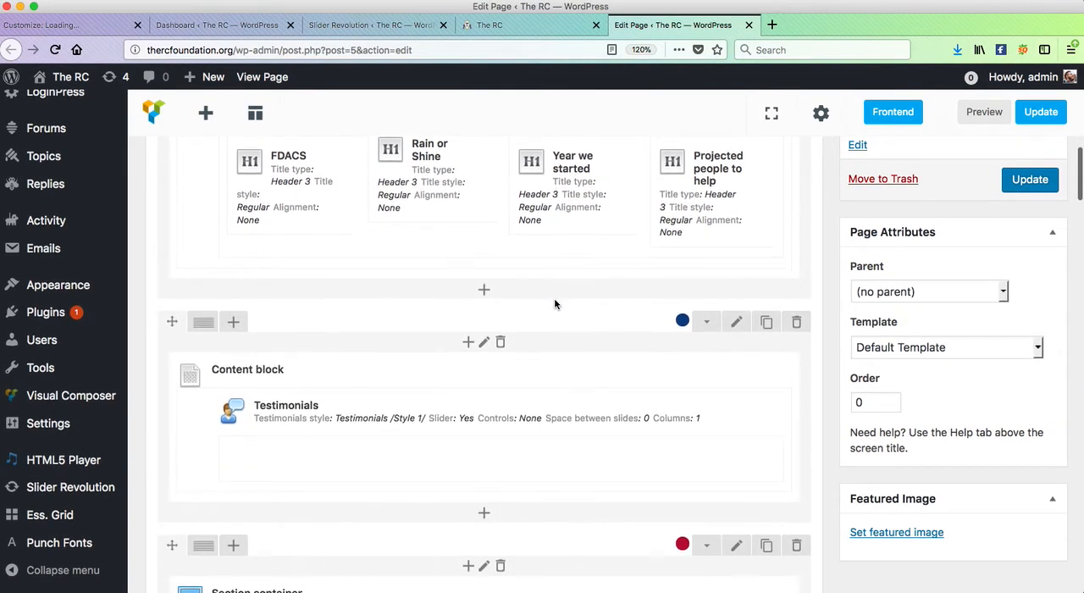
- Compare the live page's About Us quote section with the Testimonials content block in the editor
{"action": "left_click", "coordinate": [525, 25]}
{"action": "scroll", "coordinate": [479, 251], "scroll_direction": "down", "scroll_amount": 6}
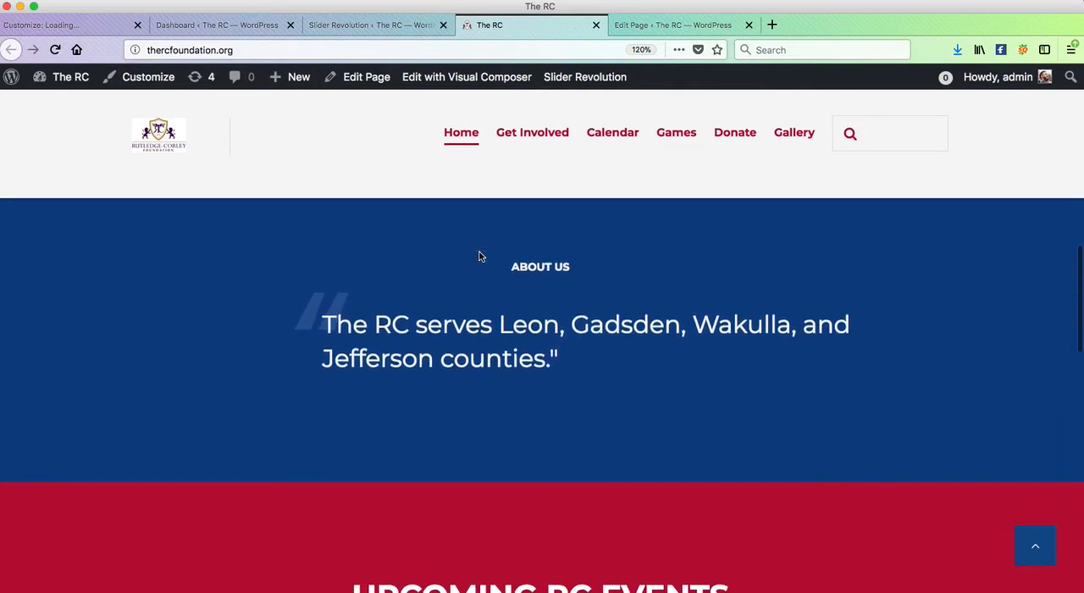
{"action": "left_click", "coordinate": [670, 25]}
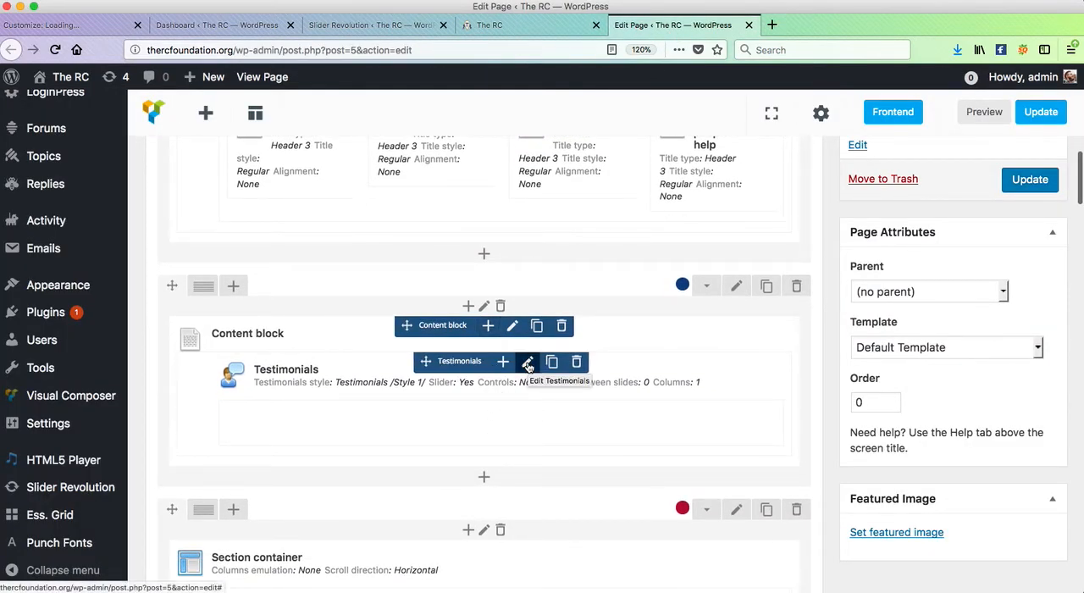
{"action": "scroll", "coordinate": [527, 354], "scroll_direction": "down", "scroll_amount": 1}
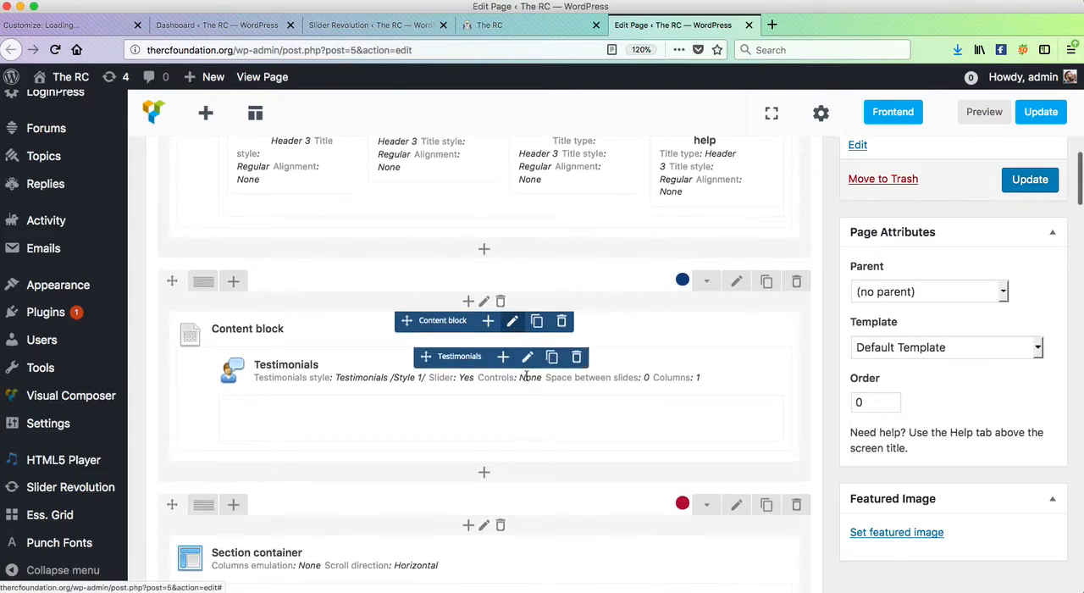
{"action": "scroll", "coordinate": [528, 364], "scroll_direction": "up", "scroll_amount": 1}
{"action": "scroll", "coordinate": [527, 360], "scroll_direction": "down", "scroll_amount": 3}
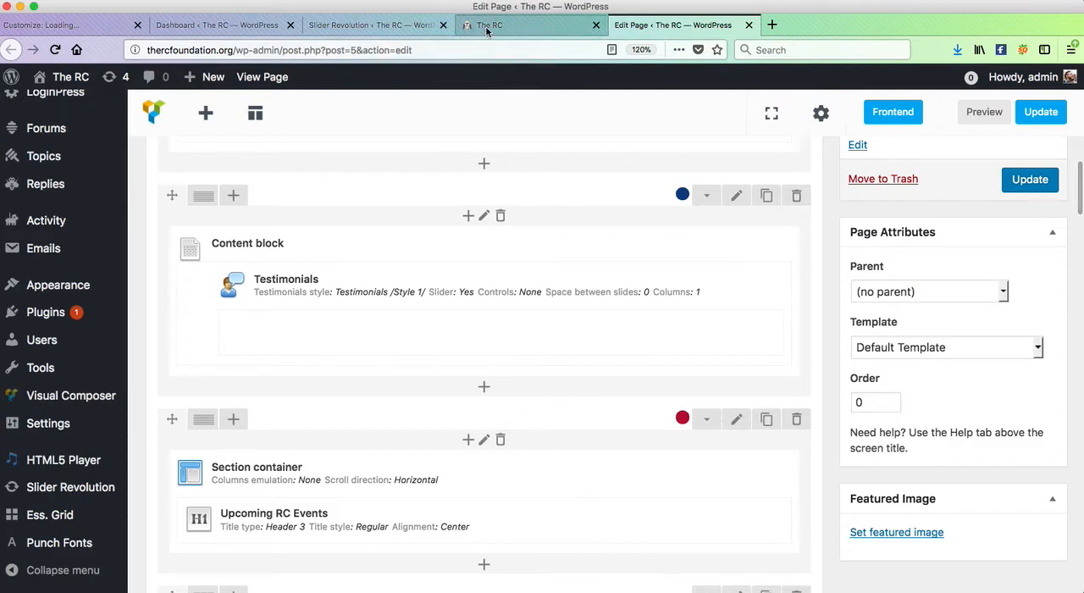
- Search the elements for "row" and add a Row below the Call to Action block
{"action": "scroll", "coordinate": [496, 232], "scroll_direction": "down", "scroll_amount": 10}
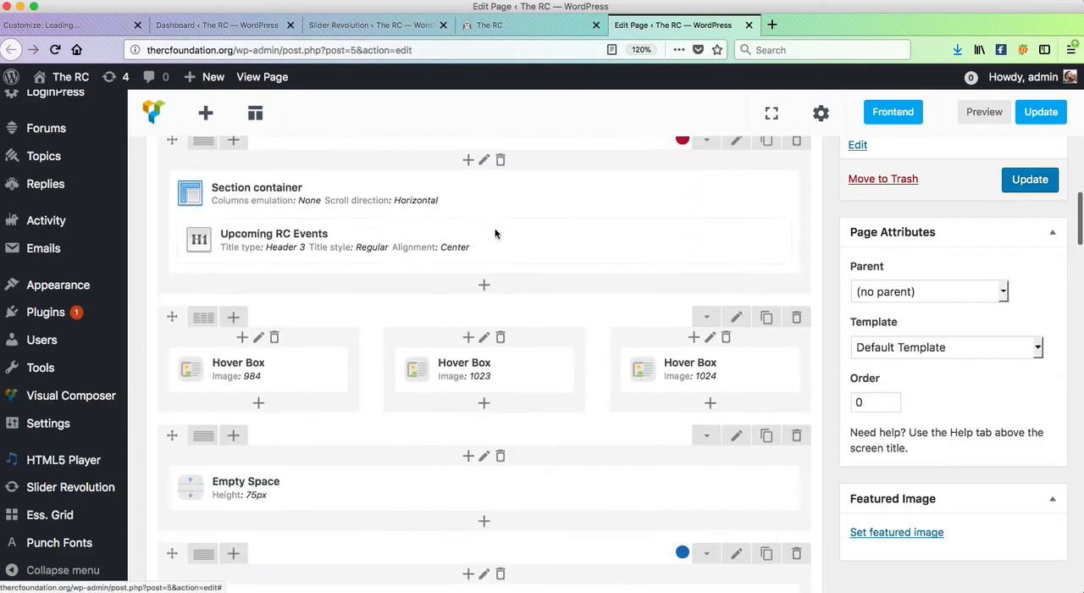
{"action": "scroll", "coordinate": [496, 232], "scroll_direction": "up", "scroll_amount": 5}
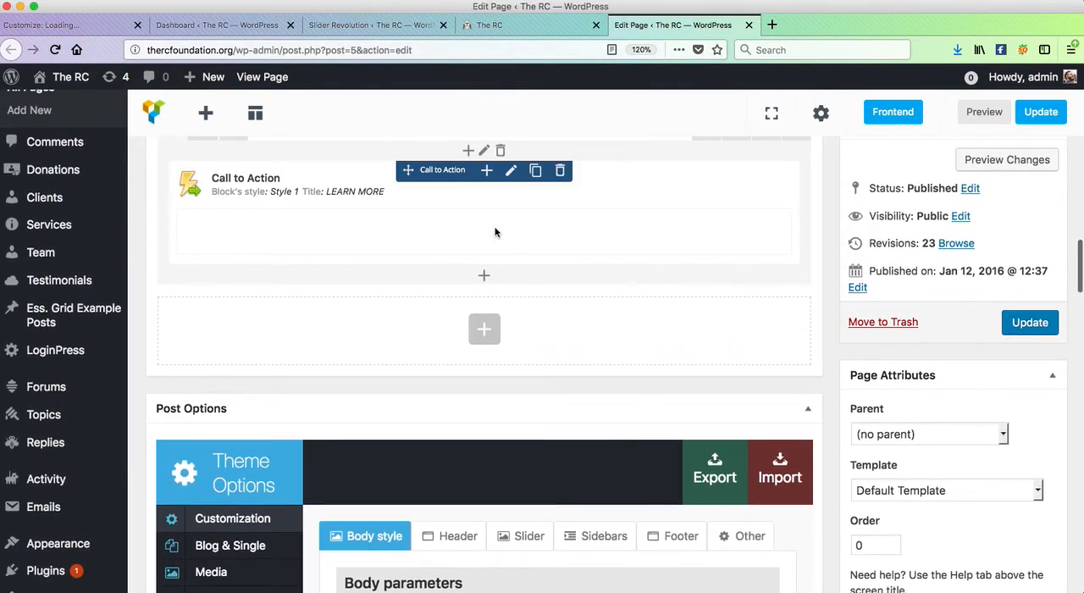
{"action": "left_click", "coordinate": [489, 336]}
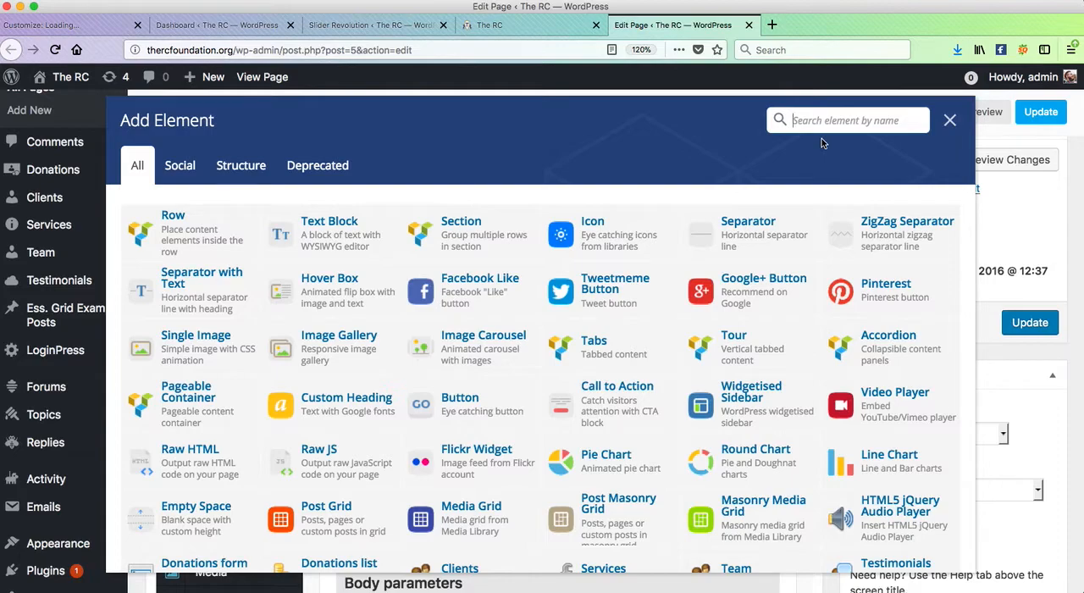
{"action": "type", "text": "row"}
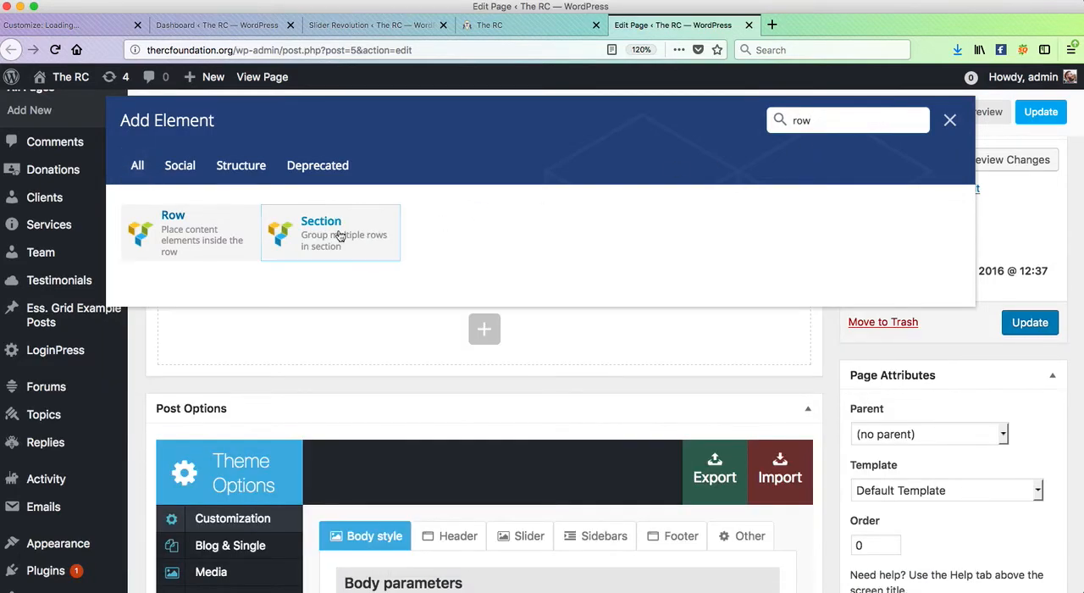
{"action": "left_click", "coordinate": [170, 235]}
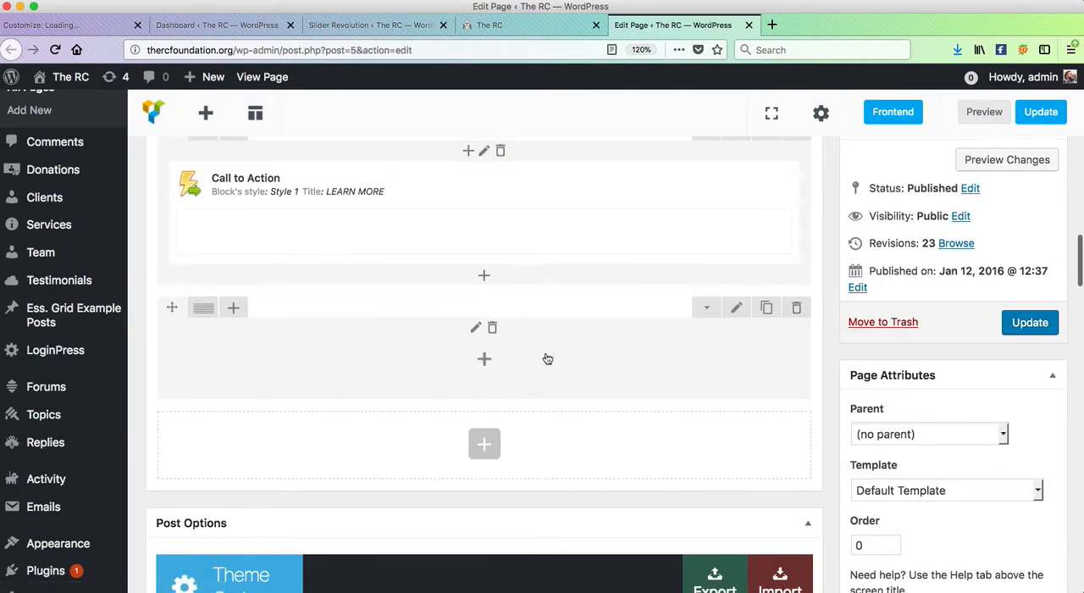
- Look through the element categories, search for "text" and insert a Text Block into the new row
{"action": "left_click", "coordinate": [490, 363]}
{"action": "scroll", "coordinate": [598, 342], "scroll_direction": "down", "scroll_amount": 10}
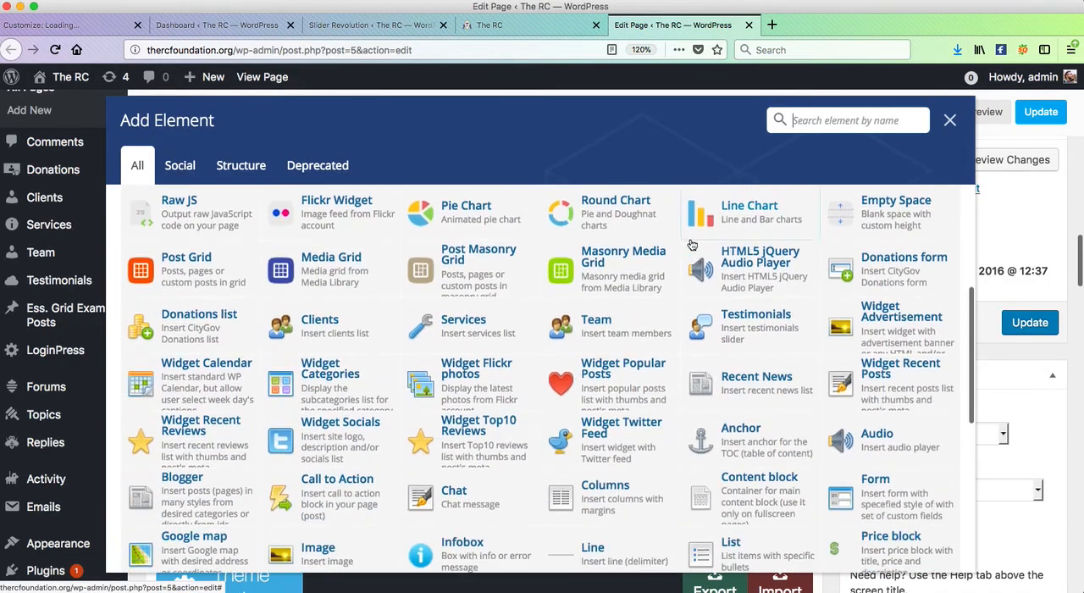
{"action": "scroll", "coordinate": [508, 339], "scroll_direction": "up", "scroll_amount": 10}
{"action": "left_click", "coordinate": [180, 166]}
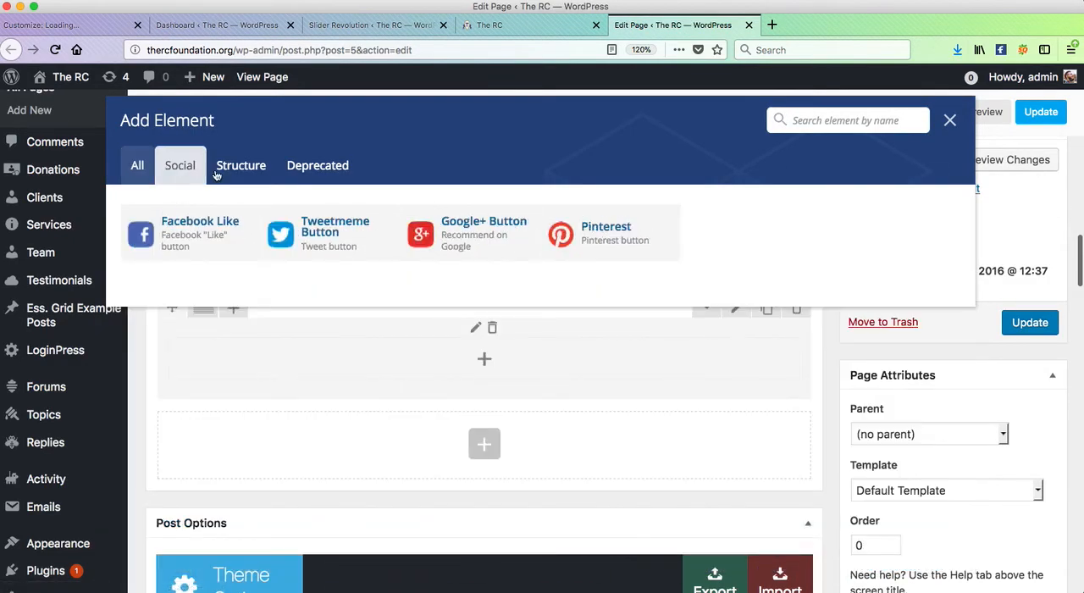
{"action": "left_click", "coordinate": [292, 167]}
{"action": "left_click", "coordinate": [137, 166]}
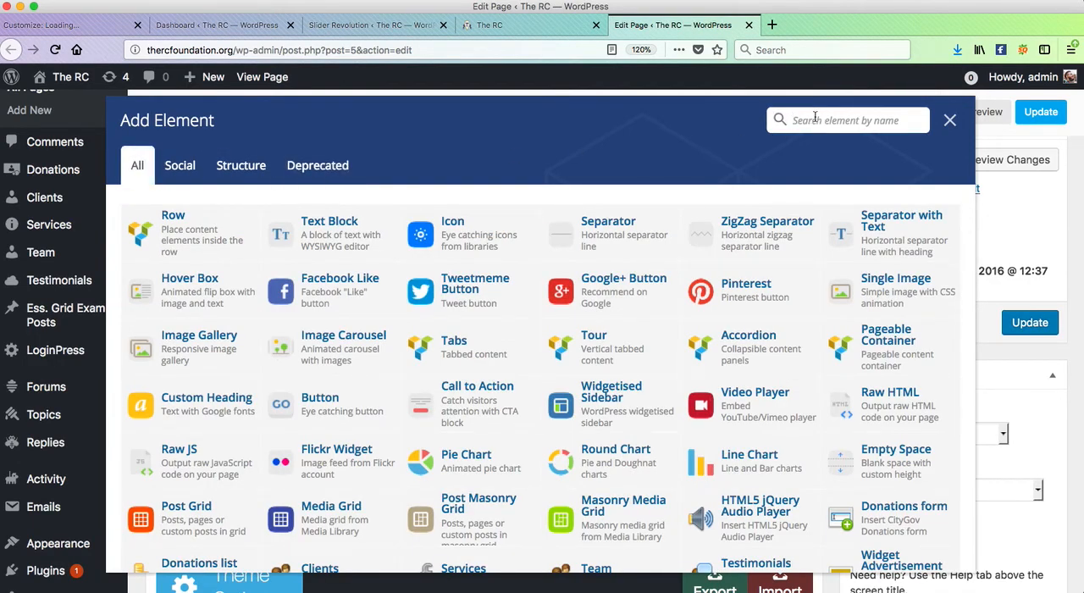
{"action": "type", "text": "text"}
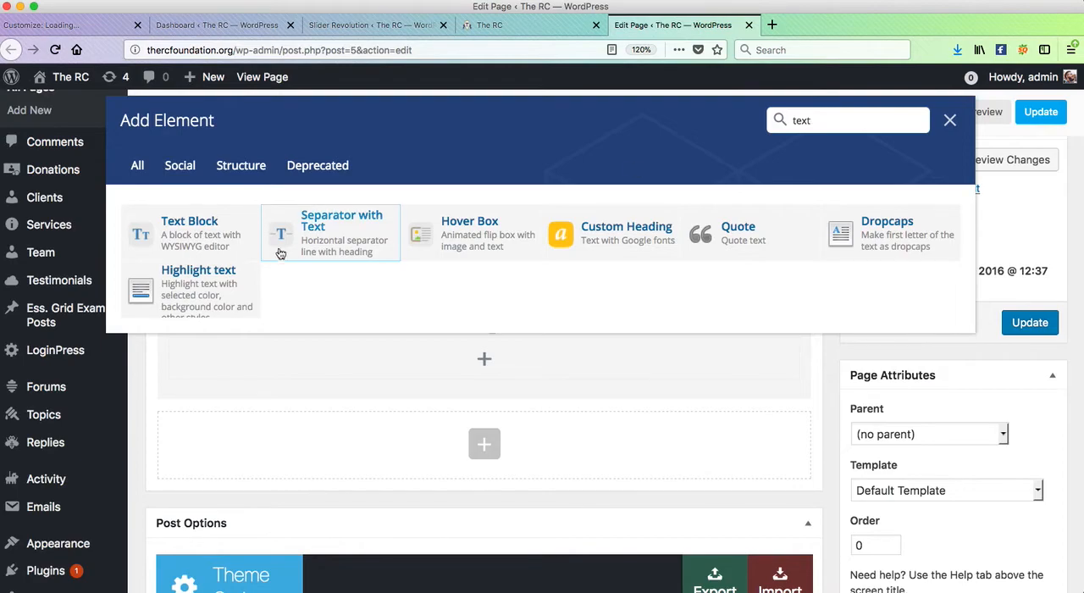
{"action": "left_click", "coordinate": [195, 234]}
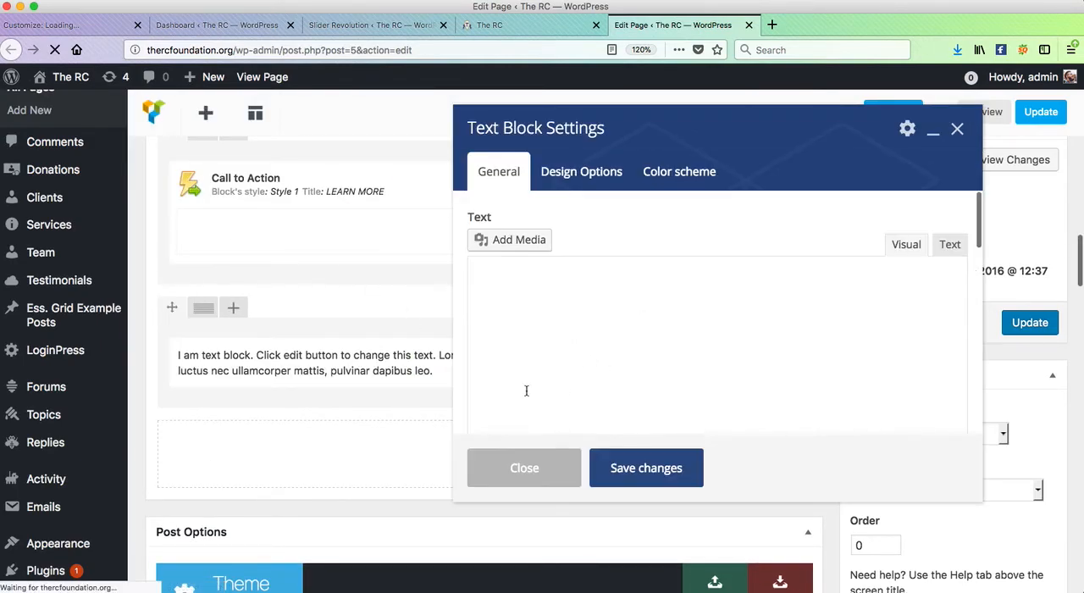
- Inspect the placeholder text in the Text Block settings and close them, keeping the default content
{"action": "left_click", "coordinate": [631, 360]}
{"action": "key", "text": "super+a"}
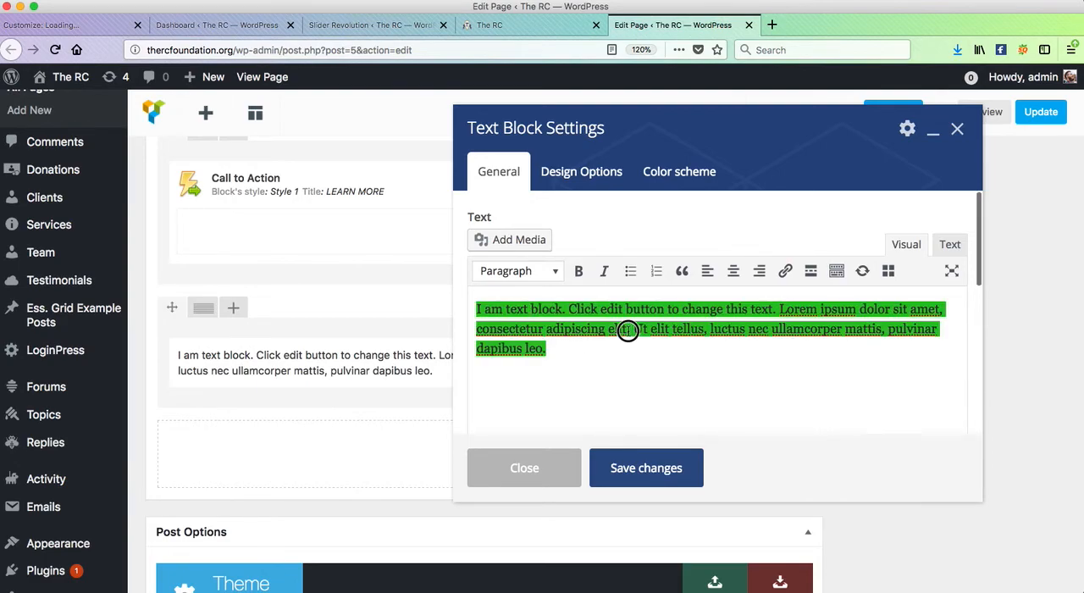
{"action": "left_click", "coordinate": [627, 331]}
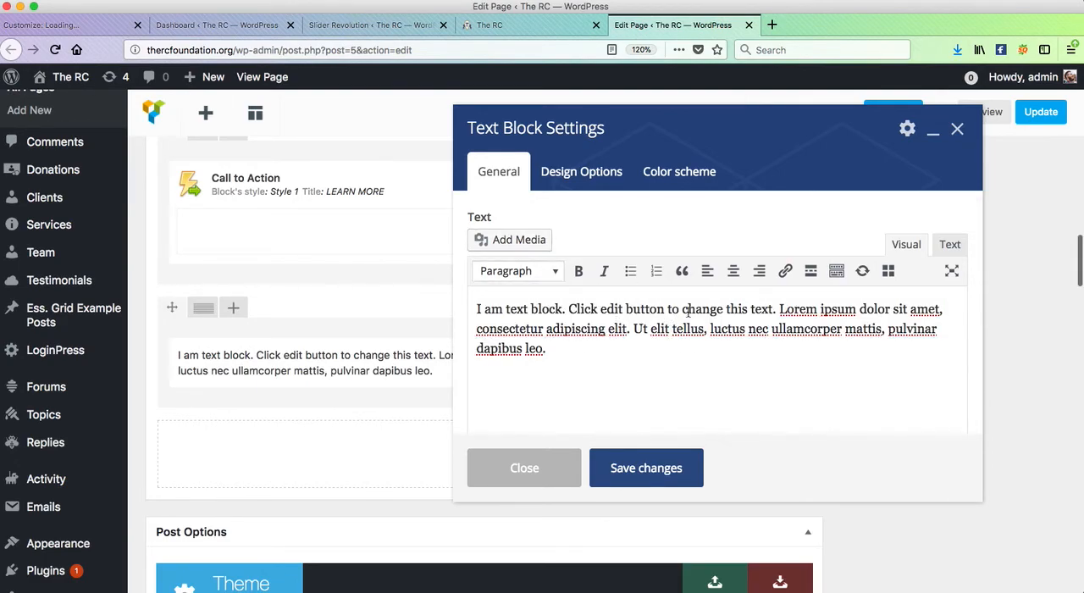
{"action": "left_click", "coordinate": [518, 465]}
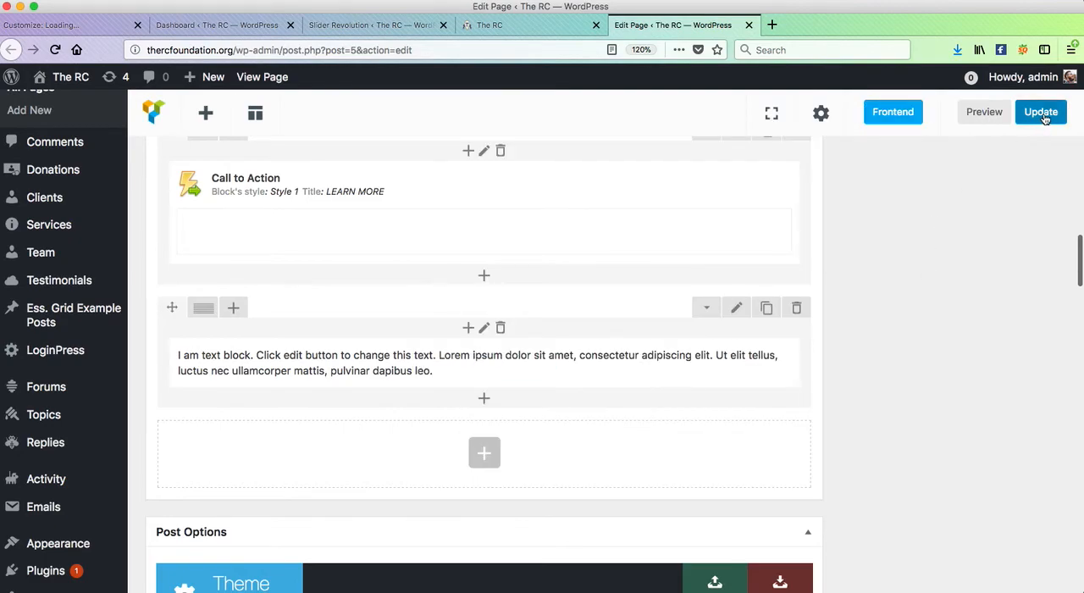
- Preview the page and check the new text block below the Learn More section, highlighting its text
{"action": "left_click", "coordinate": [983, 112]}
{"action": "left_click", "coordinate": [700, 26]}
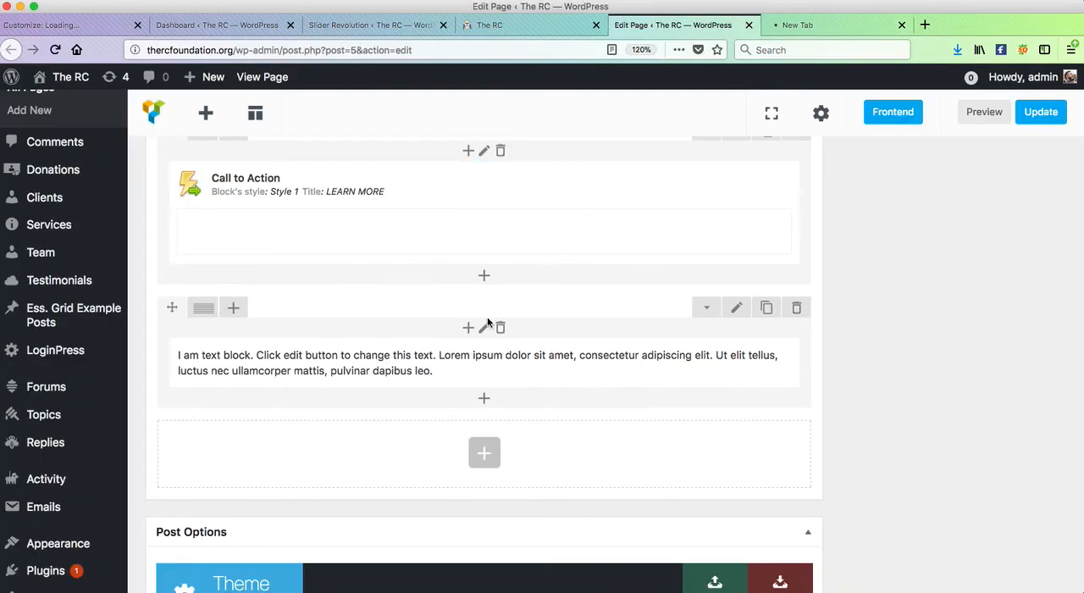
{"action": "left_click", "coordinate": [830, 23]}
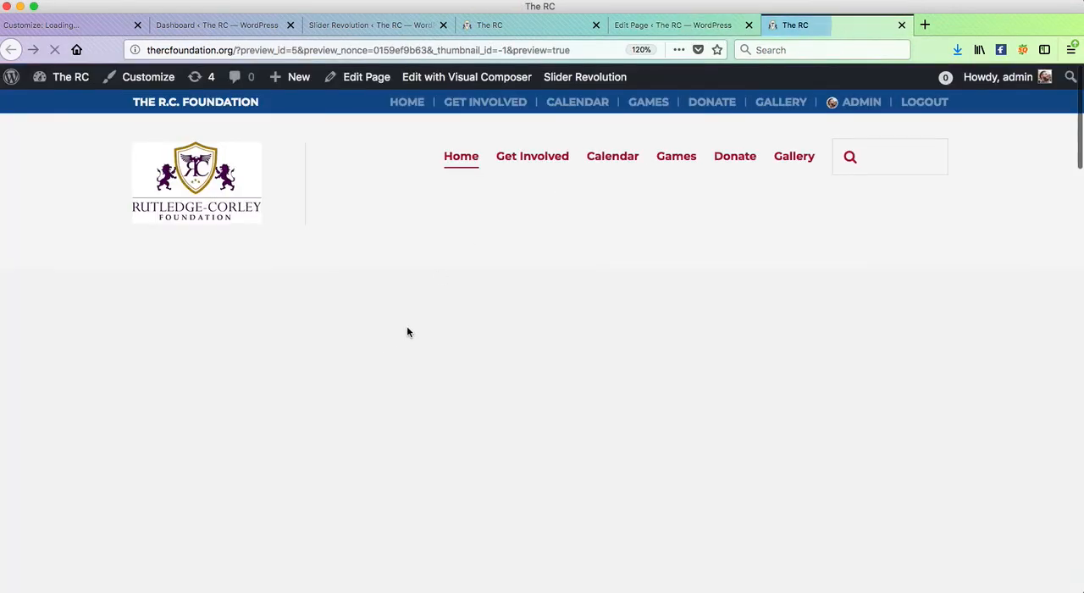
{"action": "scroll", "coordinate": [408, 325], "scroll_direction": "down", "scroll_amount": 10}
{"action": "scroll", "coordinate": [409, 331], "scroll_direction": "down", "scroll_amount": 10}
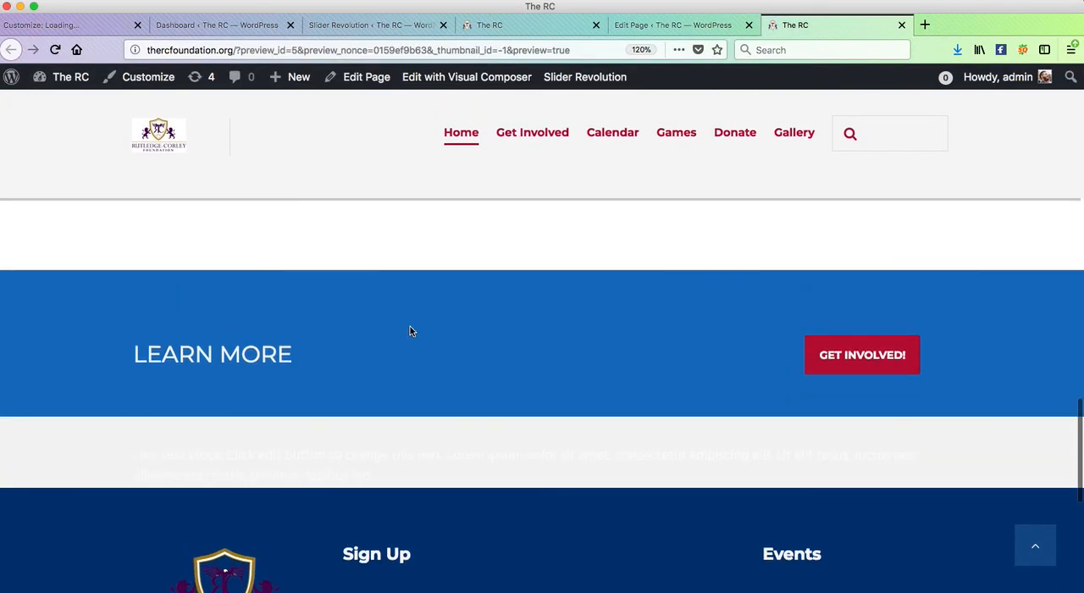
{"action": "scroll", "coordinate": [410, 330], "scroll_direction": "up", "scroll_amount": 10}
{"action": "scroll", "coordinate": [410, 331], "scroll_direction": "down", "scroll_amount": 10}
{"action": "scroll", "coordinate": [410, 331], "scroll_direction": "up", "scroll_amount": 10}
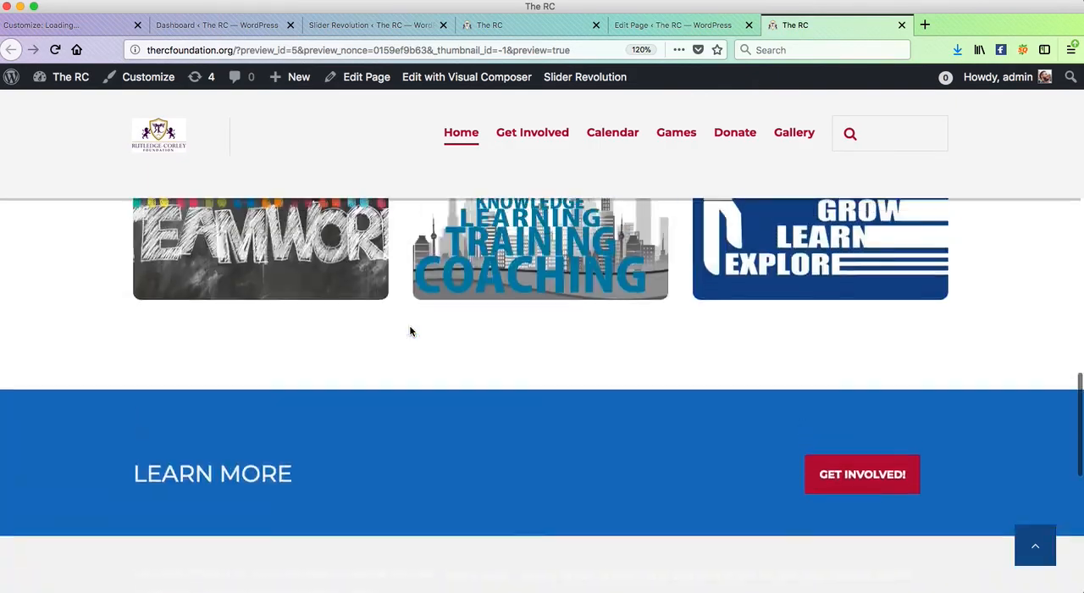
{"action": "scroll", "coordinate": [410, 330], "scroll_direction": "up", "scroll_amount": 5}
{"action": "scroll", "coordinate": [410, 330], "scroll_direction": "down", "scroll_amount": 10}
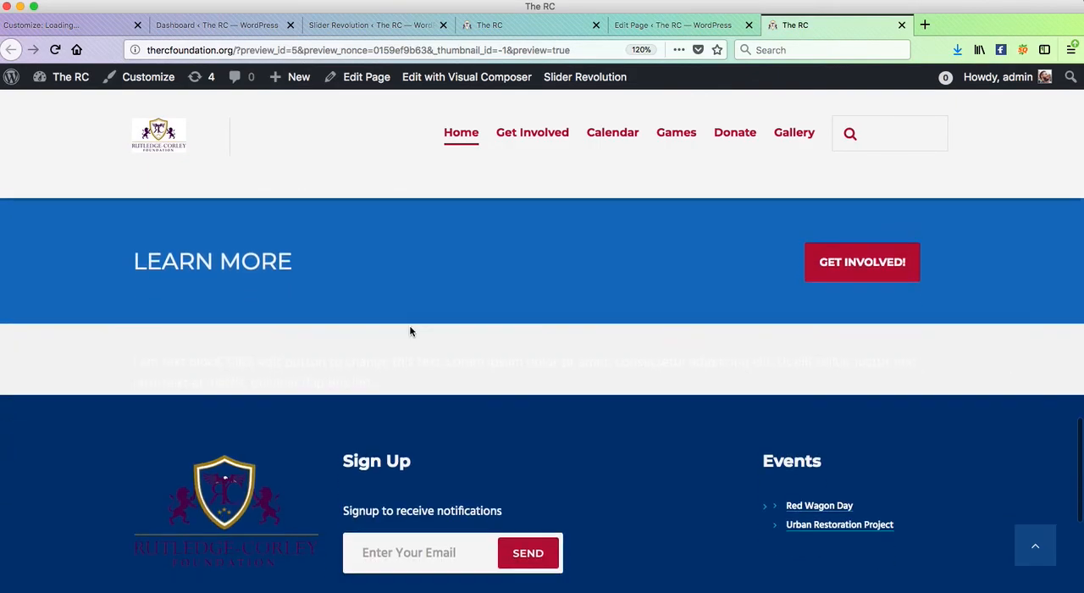
{"action": "triple_click", "coordinate": [337, 366]}
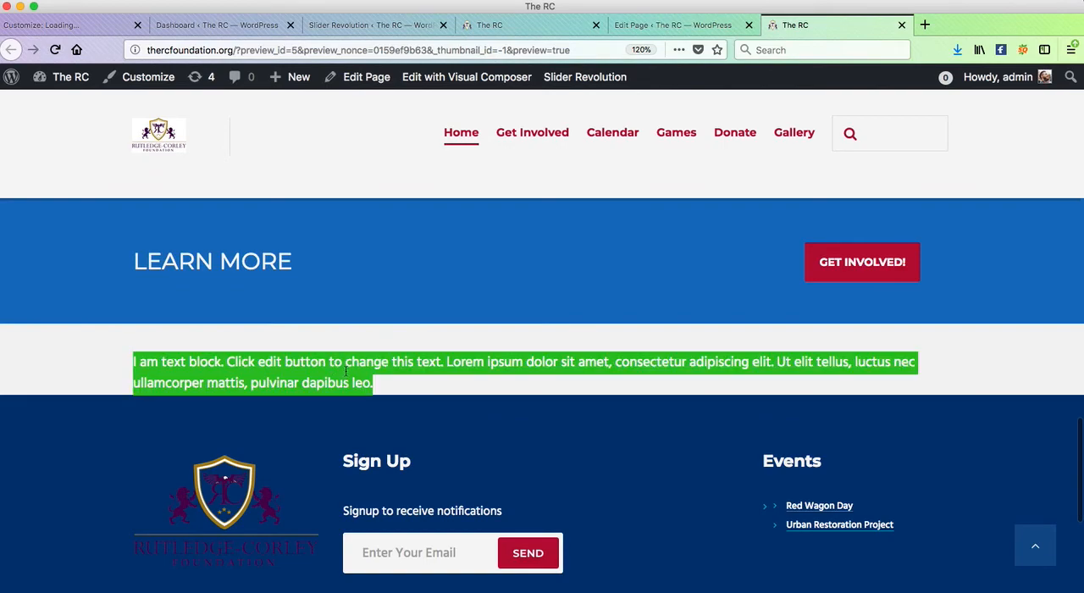
- Highlight the placeholder text of the new text block again in the page preview
{"action": "left_click", "coordinate": [403, 384]}
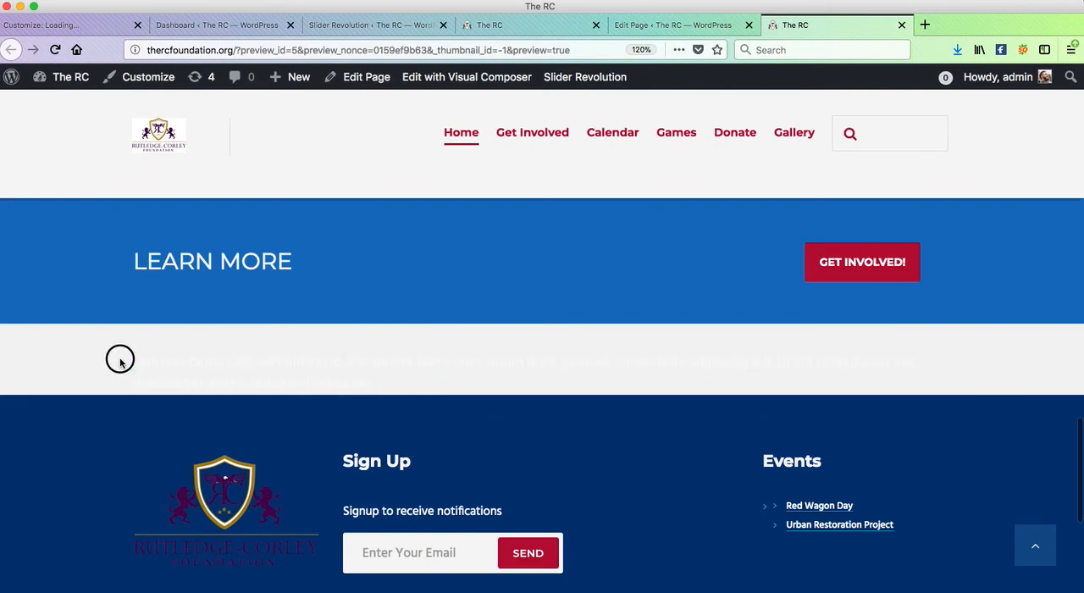
{"action": "left_click_drag", "start_coordinate": [198, 364], "coordinate": [524, 408]}
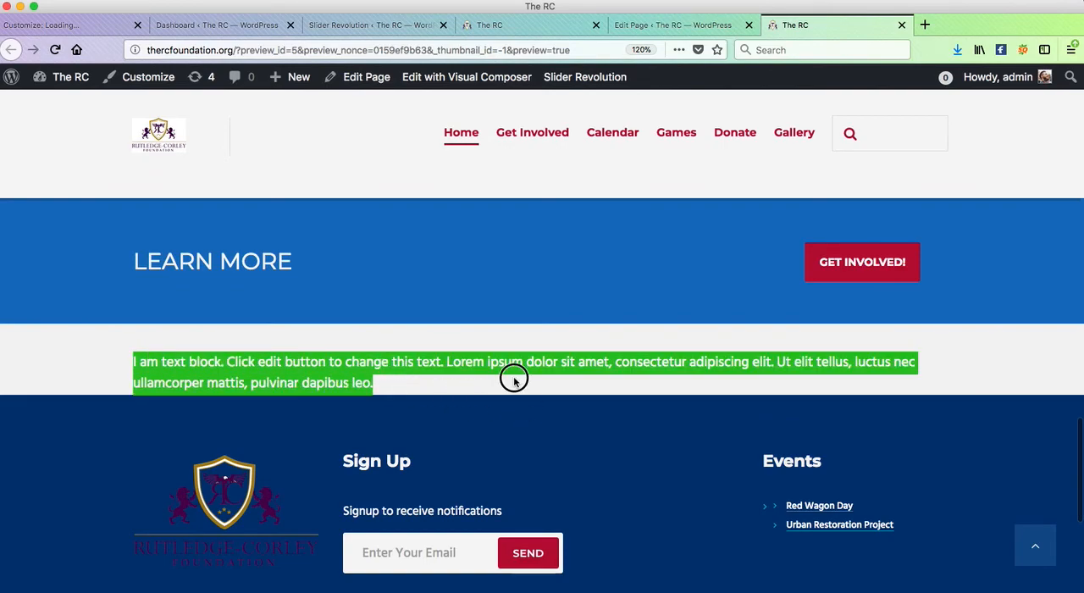
{"action": "left_click", "coordinate": [514, 382]}
- Return to the page editor and try to delete the text block row below the Call to Action row
{"action": "left_click", "coordinate": [652, 26]}
{"action": "mouse_move", "coordinate": [517, 379]}
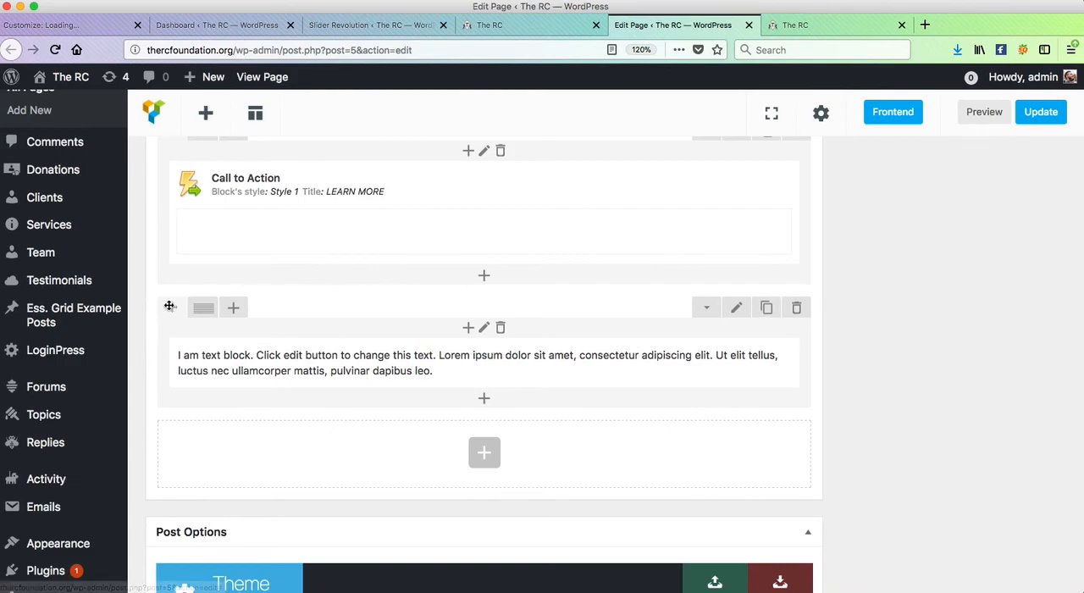
{"action": "mouse_move", "coordinate": [170, 305]}
{"action": "left_mouse_down"}
{"action": "mouse_move", "coordinate": [169, 208]}
{"action": "mouse_move", "coordinate": [164, 305]}
{"action": "left_mouse_up"}
{"action": "scroll", "coordinate": [213, 340], "scroll_direction": "up", "scroll_amount": 3}
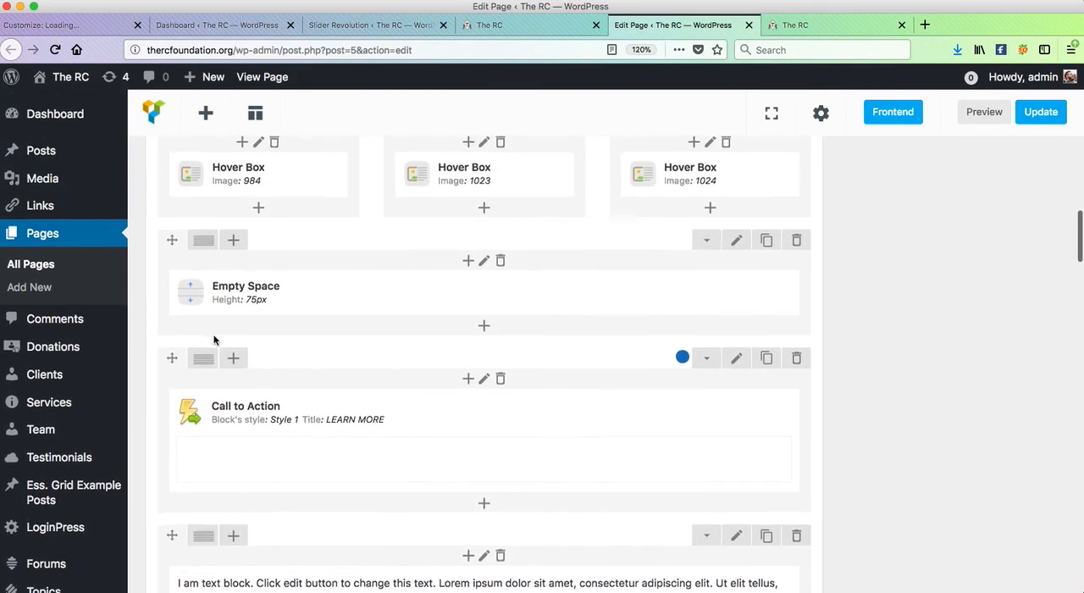
{"action": "scroll", "coordinate": [214, 339], "scroll_direction": "down", "scroll_amount": 1}
{"action": "left_click", "coordinate": [796, 435]}
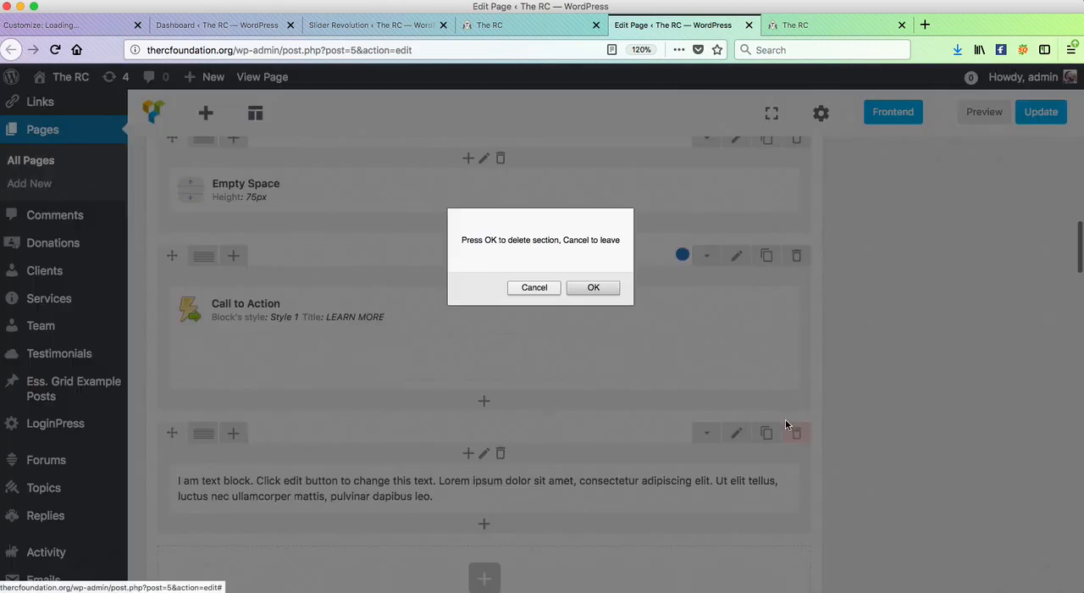
{"action": "left_click", "coordinate": [593, 287]}
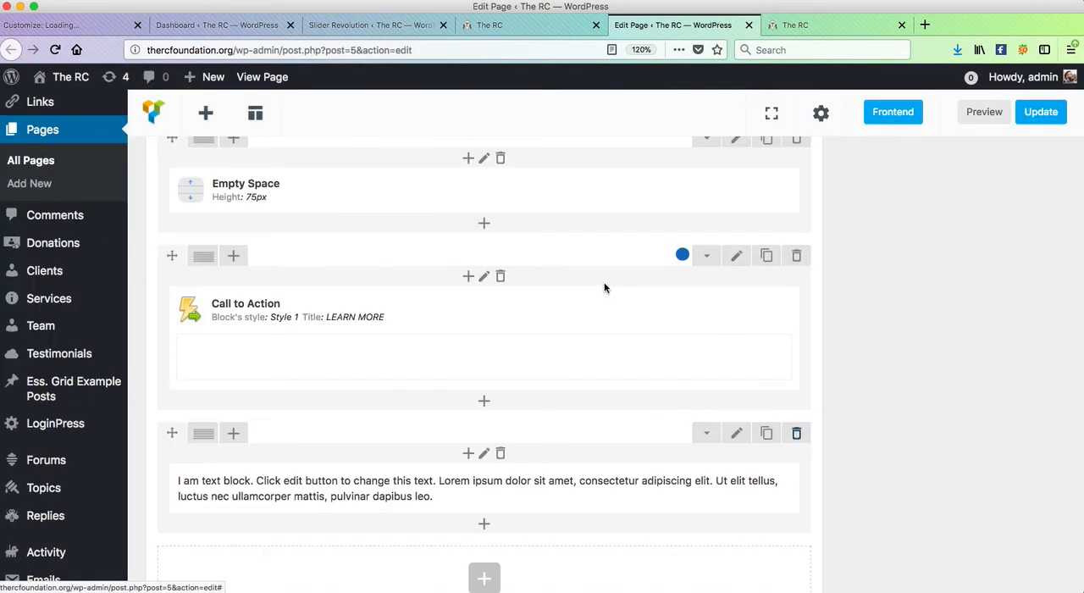
- Review the live home page from the Upcoming RC Events section down to Learn More and the footer
{"action": "left_click", "coordinate": [542, 43]}
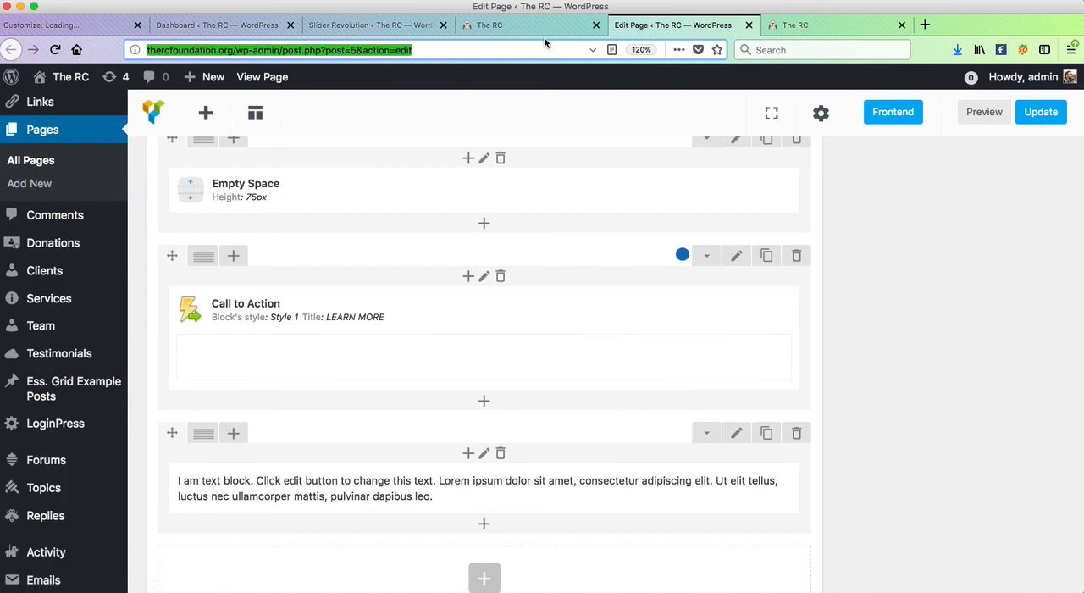
{"action": "left_click", "coordinate": [542, 27]}
{"action": "scroll", "coordinate": [570, 215], "scroll_direction": "up", "scroll_amount": 3}
{"action": "scroll", "coordinate": [573, 213], "scroll_direction": "down", "scroll_amount": 8}
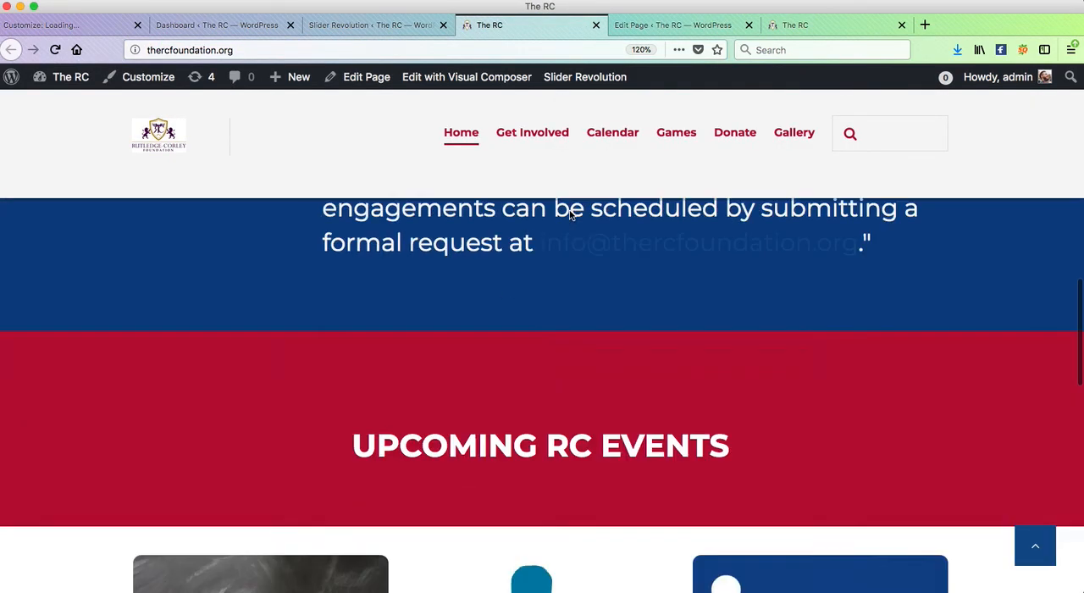
{"action": "scroll", "coordinate": [575, 222], "scroll_direction": "up", "scroll_amount": 3}
{"action": "scroll", "coordinate": [575, 221], "scroll_direction": "down", "scroll_amount": 8}
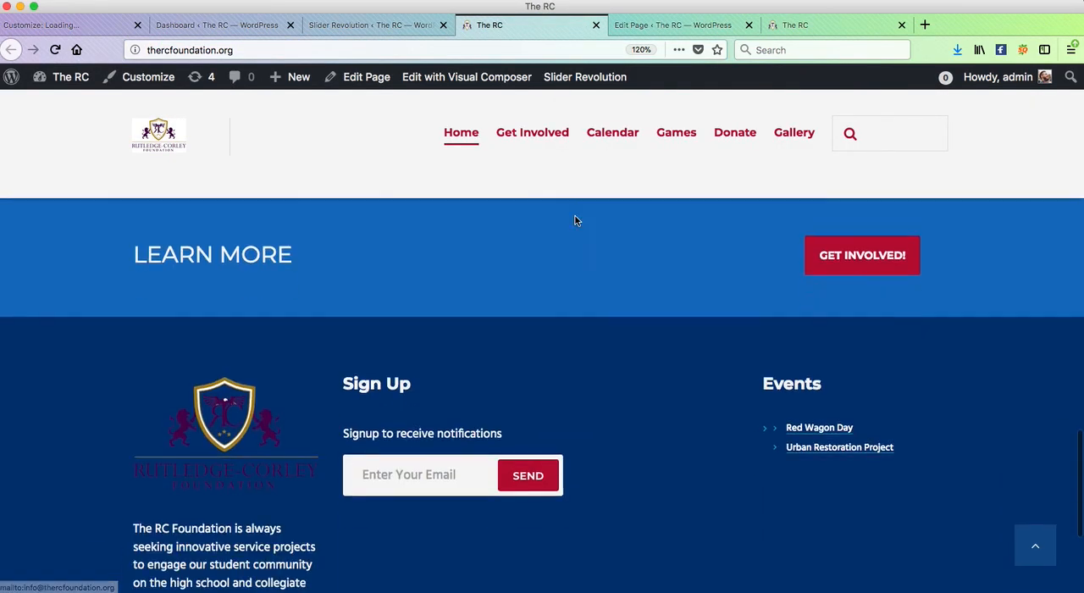
{"action": "scroll", "coordinate": [575, 221], "scroll_direction": "up", "scroll_amount": 5}
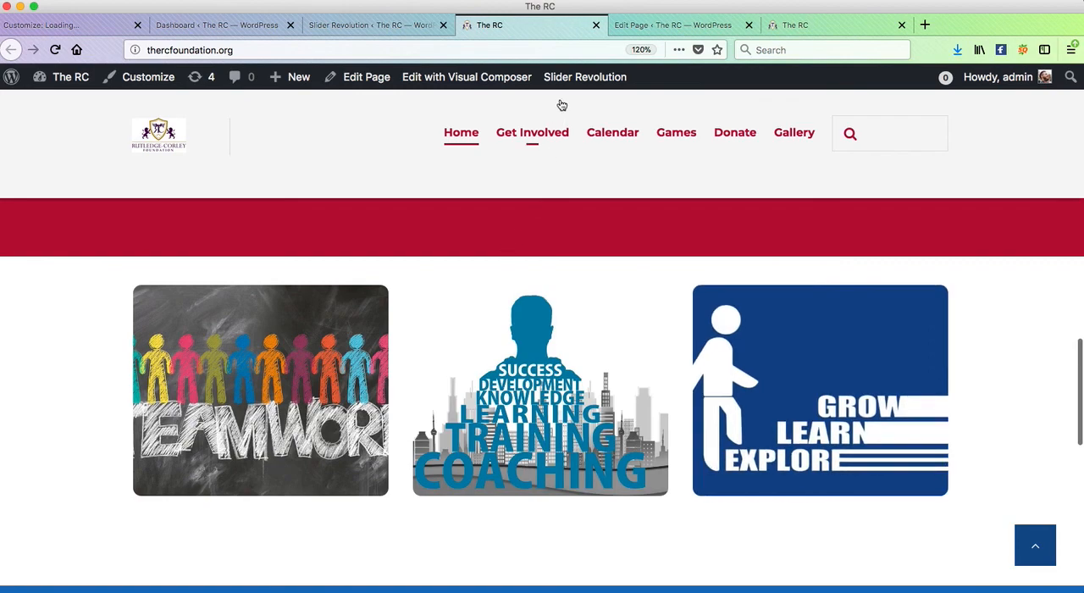
- Go back to the page editor and retry deleting the row that holds the text block
{"action": "left_click", "coordinate": [663, 30]}
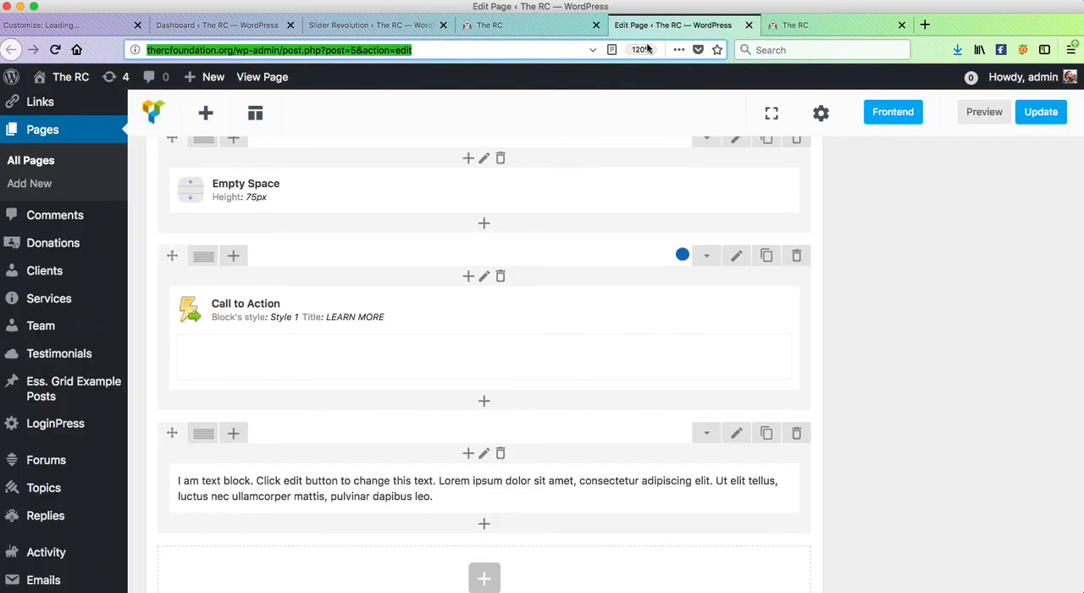
{"action": "left_click", "coordinate": [796, 434]}
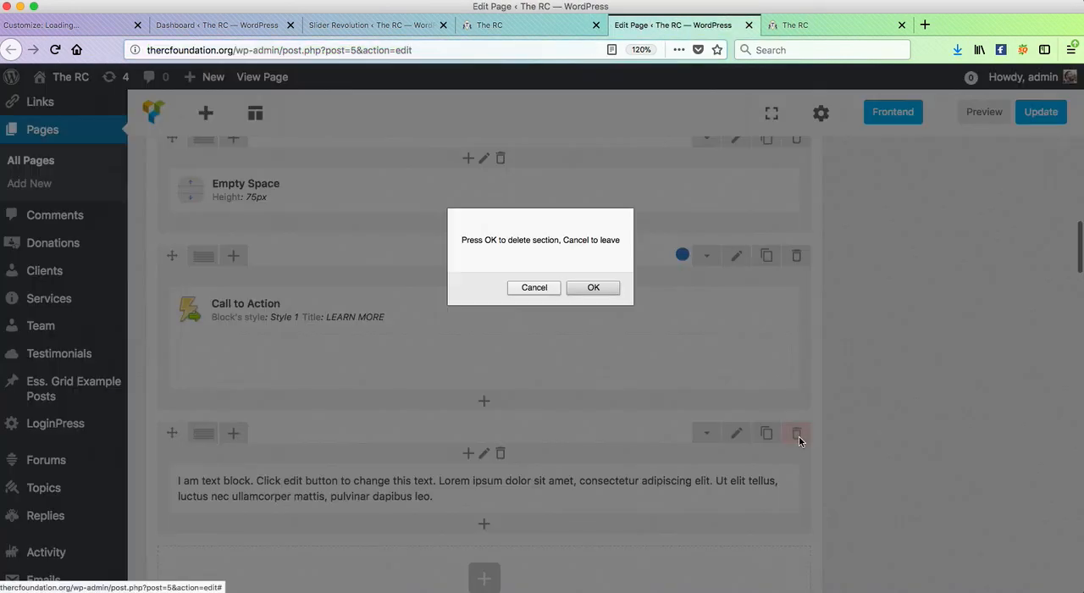
{"action": "left_click", "coordinate": [597, 288]}
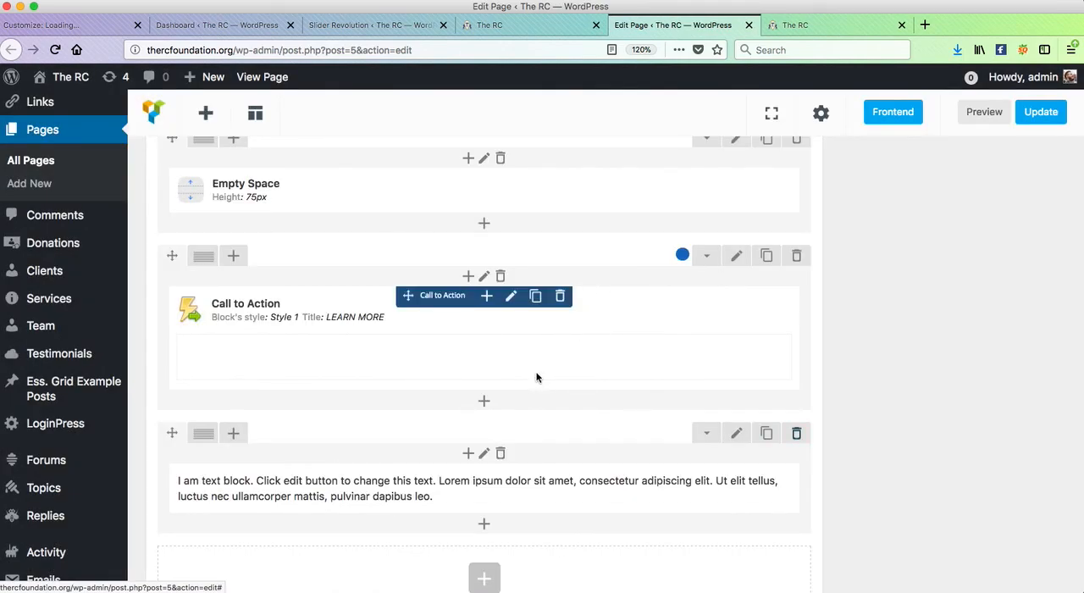
- Duplicate the row of three Hover Boxes below the Upcoming RC Events section and check the layout around it
{"action": "scroll", "coordinate": [537, 377], "scroll_direction": "up", "scroll_amount": 3}
{"action": "scroll", "coordinate": [537, 376], "scroll_direction": "up", "scroll_amount": 3}
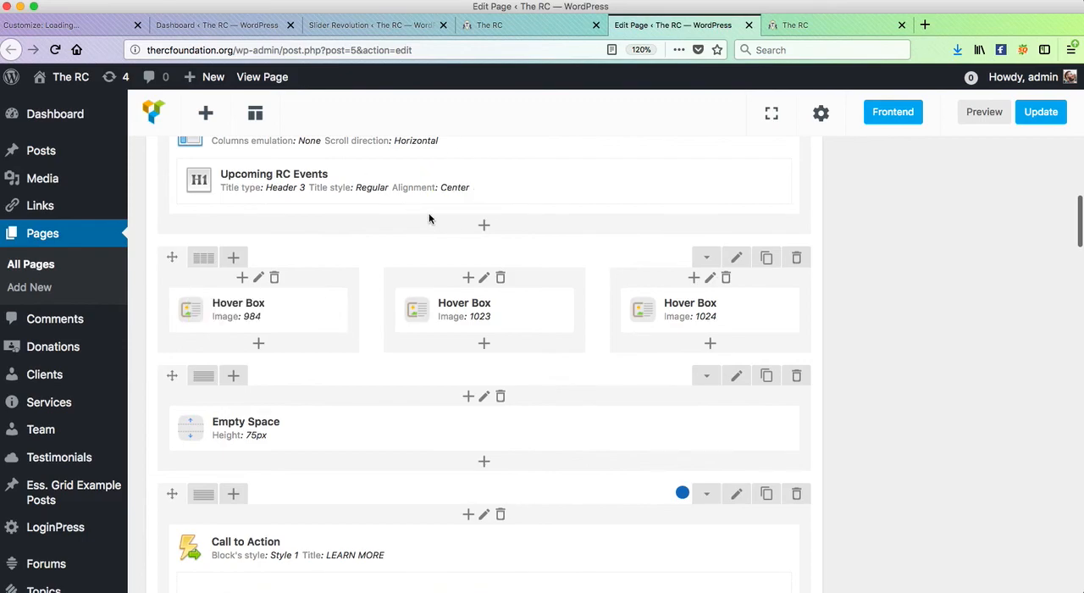
{"action": "scroll", "coordinate": [379, 277], "scroll_direction": "up", "scroll_amount": 2}
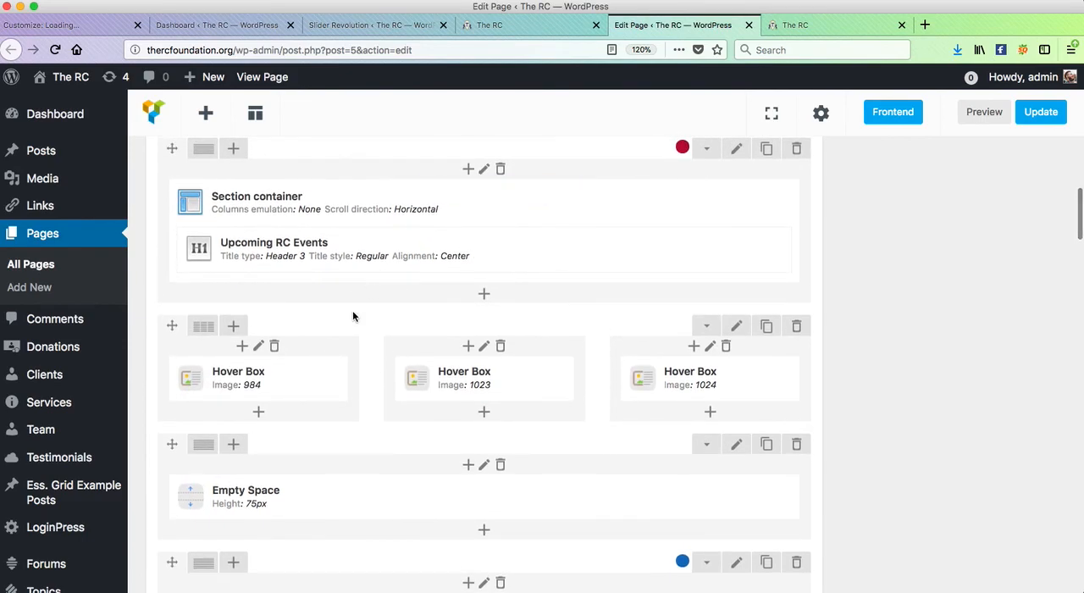
{"action": "scroll", "coordinate": [353, 316], "scroll_direction": "up", "scroll_amount": 1}
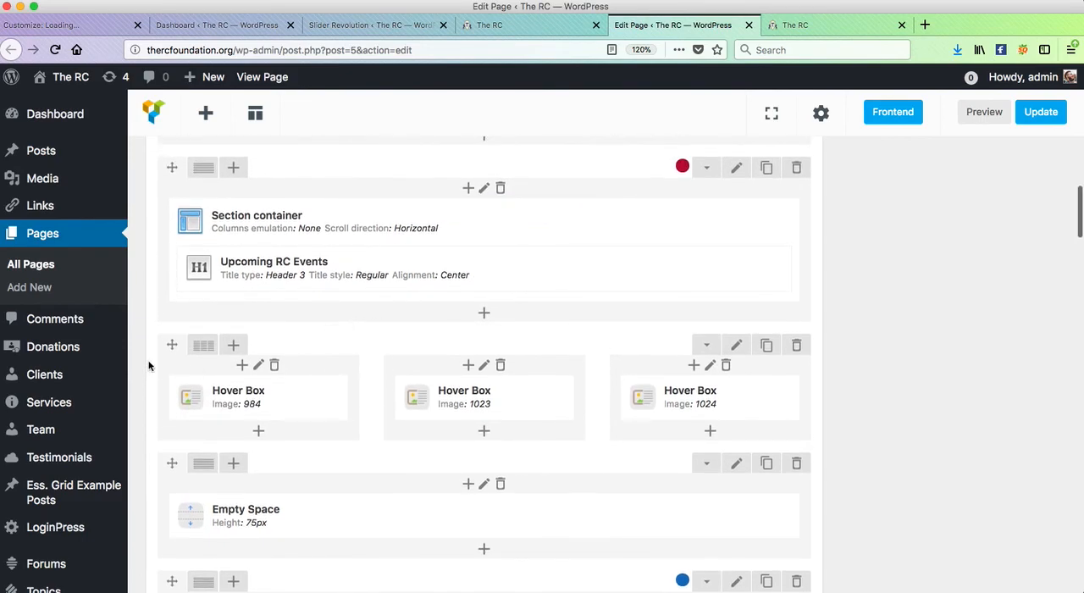
{"action": "left_click", "coordinate": [491, 34]}
{"action": "left_click", "coordinate": [654, 34]}
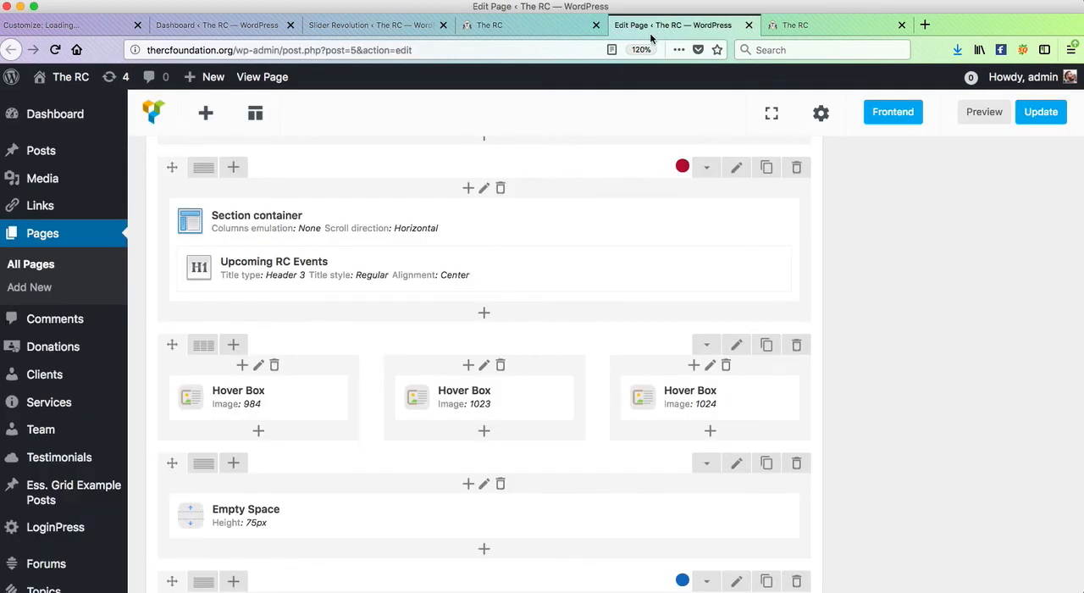
{"action": "left_click", "coordinate": [766, 347]}
{"action": "scroll", "coordinate": [545, 362], "scroll_direction": "down", "scroll_amount": 3}
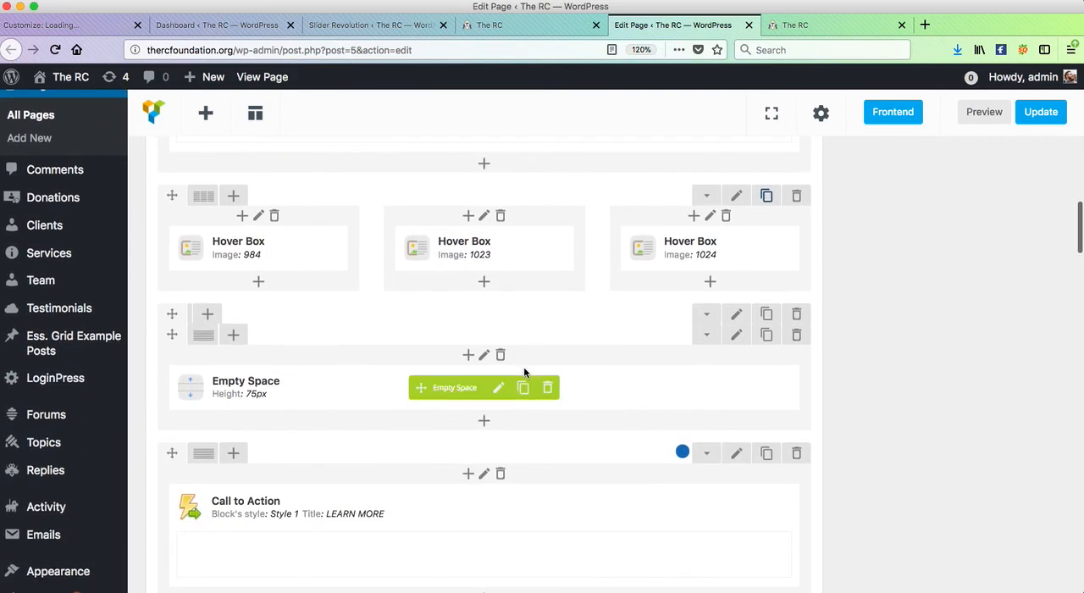
{"action": "scroll", "coordinate": [525, 371], "scroll_direction": "up", "scroll_amount": 3}
{"action": "scroll", "coordinate": [373, 398], "scroll_direction": "down", "scroll_amount": 1}
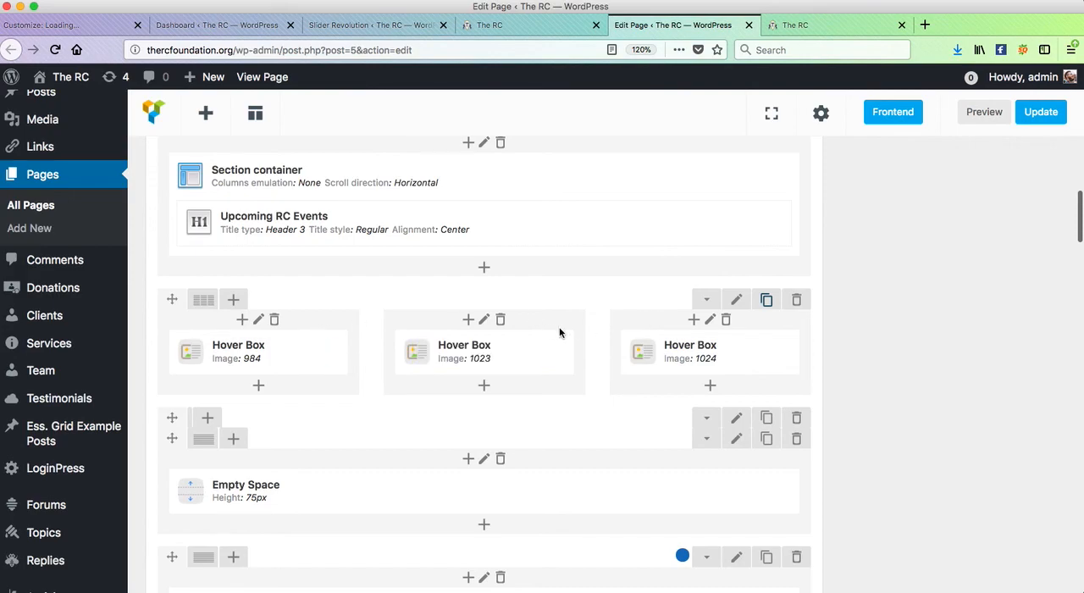
- Try to reposition the three-column Hover Box row and look over the rows down to the text block
{"action": "mouse_move", "coordinate": [176, 298]}
{"action": "left_mouse_down"}
{"action": "mouse_move", "coordinate": [176, 314]}
{"action": "mouse_move", "coordinate": [178, 294]}
{"action": "left_mouse_up"}
{"action": "scroll", "coordinate": [346, 392], "scroll_direction": "down", "scroll_amount": 6}
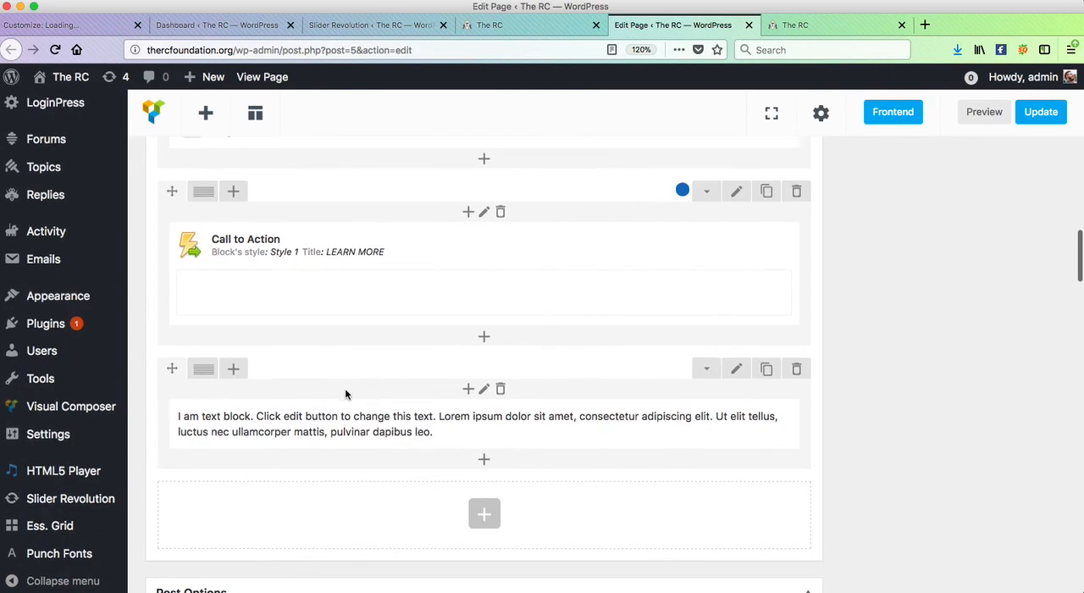
{"action": "scroll", "coordinate": [345, 391], "scroll_direction": "up", "scroll_amount": 5}
{"action": "scroll", "coordinate": [346, 389], "scroll_direction": "up", "scroll_amount": 1}
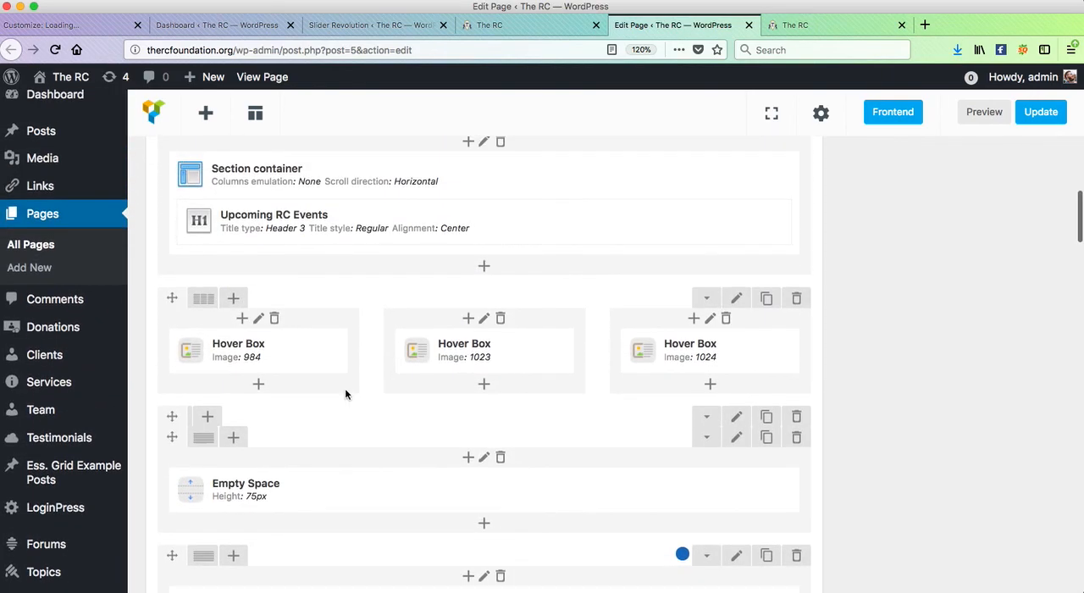